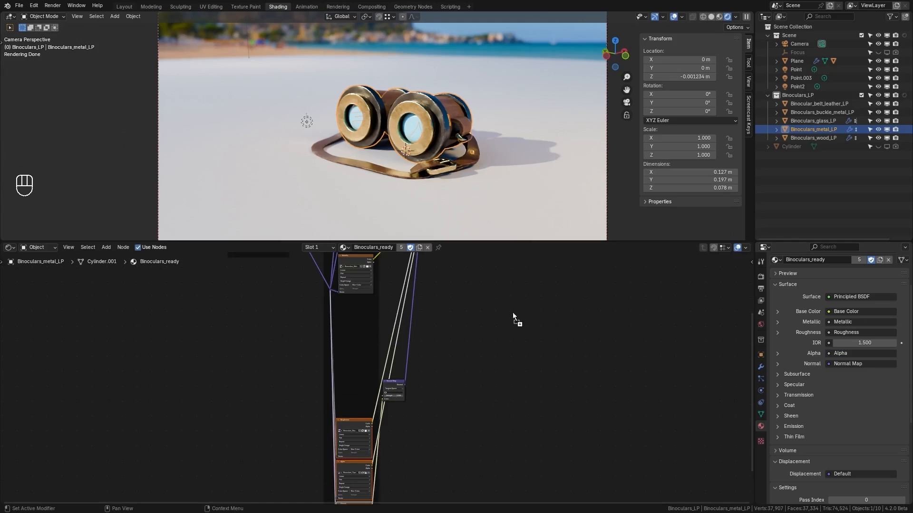
Step: Add the binoculars texture images to the Binoculars_ready material and place the first image node in the texture column above the Roughness node
left_click_drag(512, 312, 499, 342)
scroll(487, 341, "up", 9)
middle_click_drag(516, 342, 445, 391)
scroll(552, 352, "down", 2)
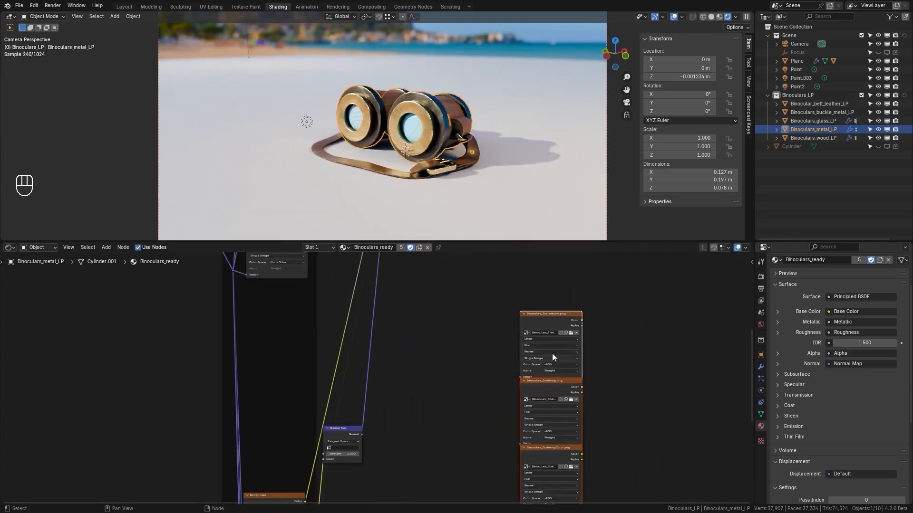
left_click_drag(541, 323, 263, 399)
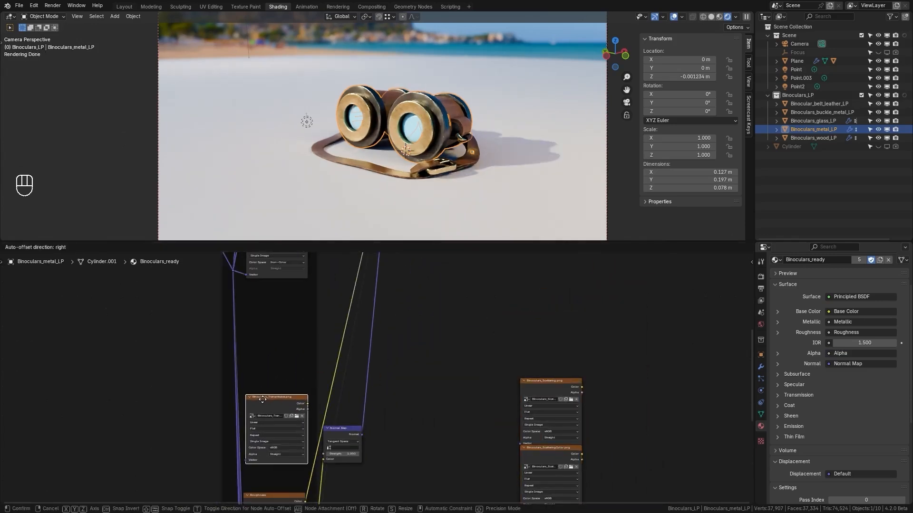
left_click(263, 400)
Step: Move the Scattering and ScatteringColor image nodes together into the column with the other binoculars texture nodes
left_click_drag(586, 386, 549, 464)
key("g")
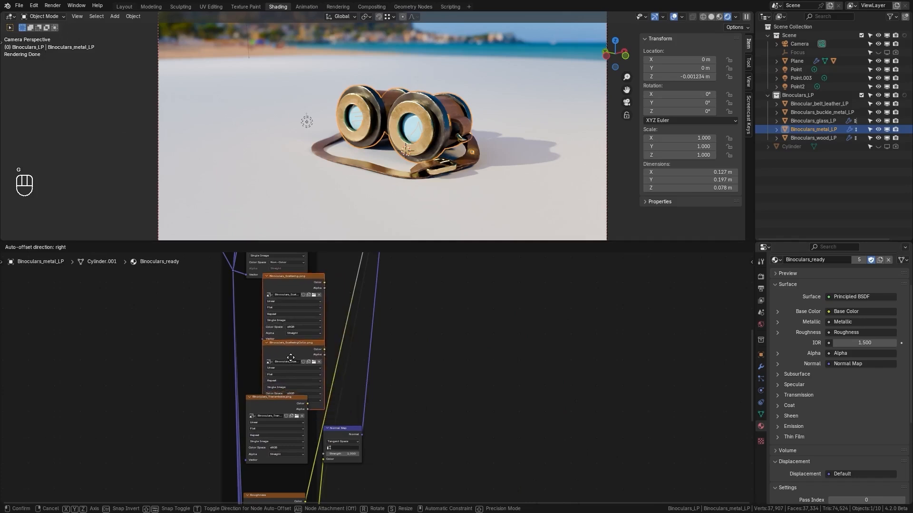
left_click(273, 356)
left_click_drag(278, 397, 275, 419)
scroll(228, 294, "down", 2)
middle_click_drag(228, 295, 249, 307)
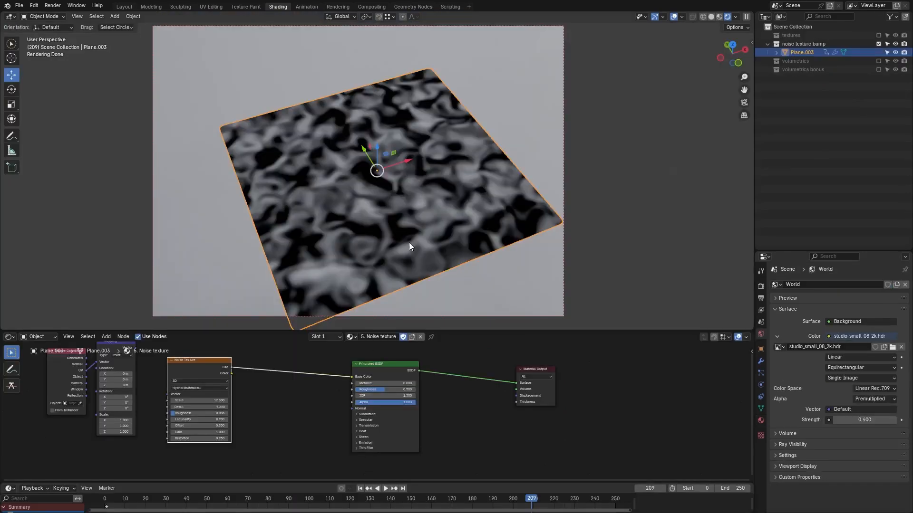
Step: Add a Displacement node between the Noise Texture's Fac and the Material Output's Displacement, with its scale set to 0.1
middle_click_drag(458, 405, 420, 405)
key("shift+a")
mouse_move(415, 431)
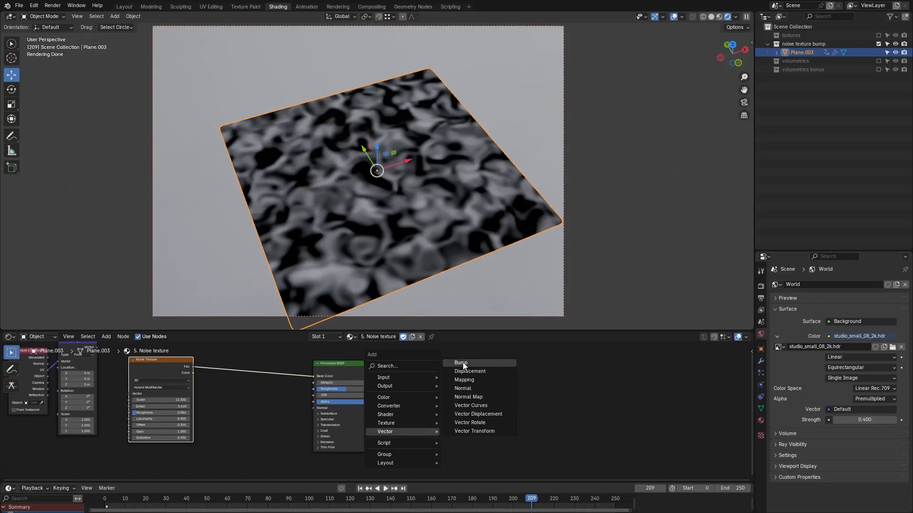
left_click(466, 371)
left_click_drag(420, 420, 414, 425)
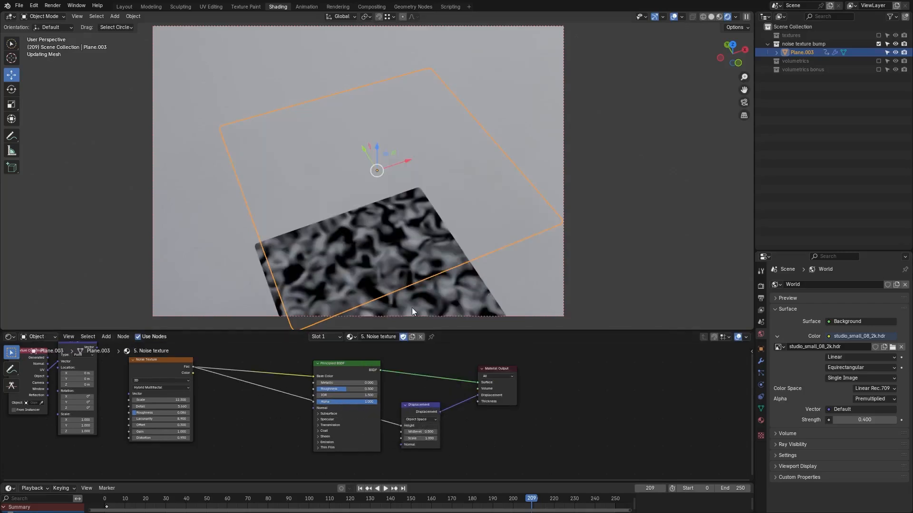
key("Return")
left_click(421, 438)
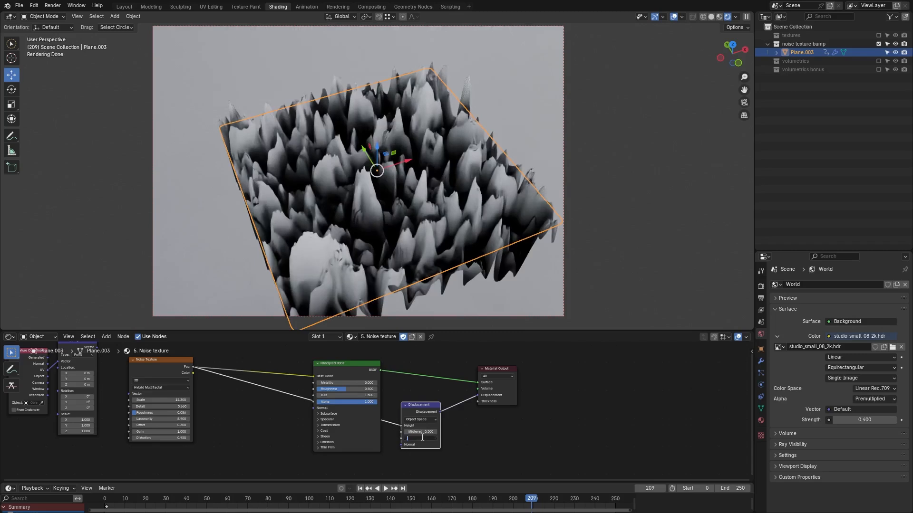
Step: Insert a Color Ramp node between the Noise Texture's Fac output and the Principled BSDF's Base Color
key("shift+a")
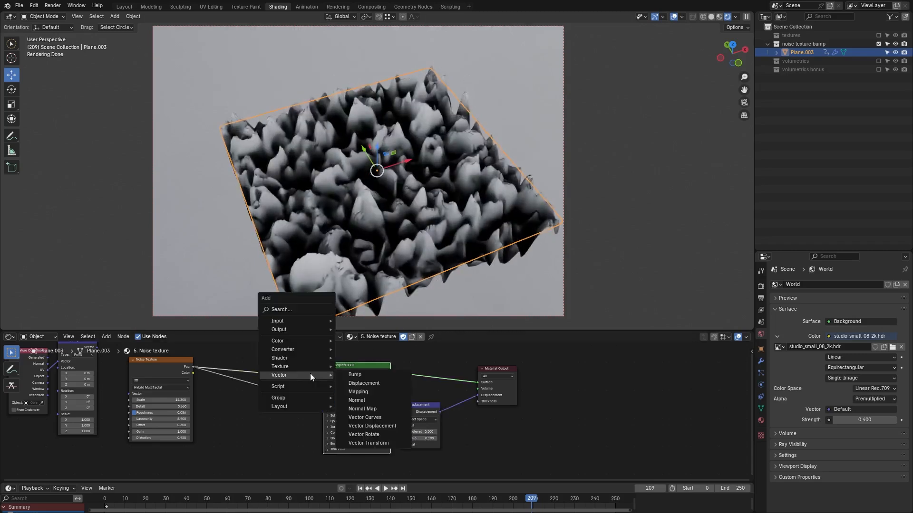
mouse_move(301, 352)
left_click(361, 367)
left_click(275, 355)
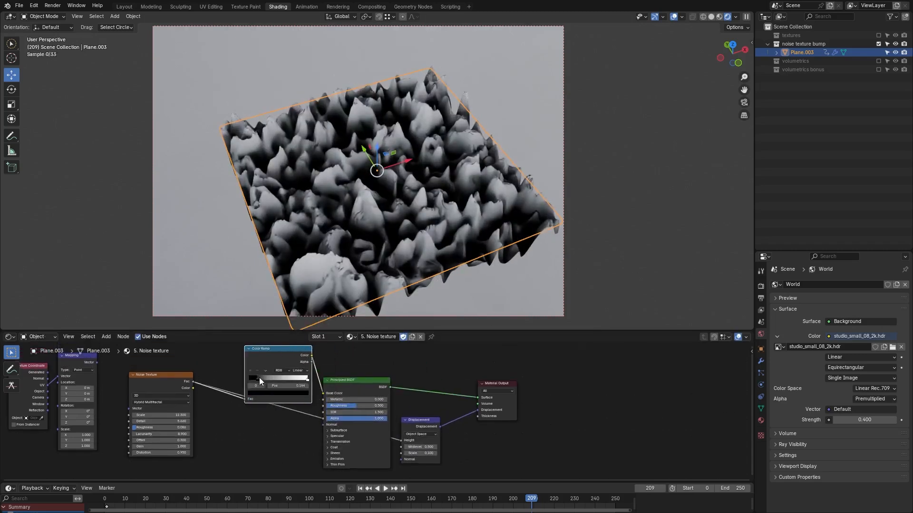
Step: Color the Color Ramp's first stop green and shift its white stop slightly inward
left_click(278, 393)
left_click(300, 316)
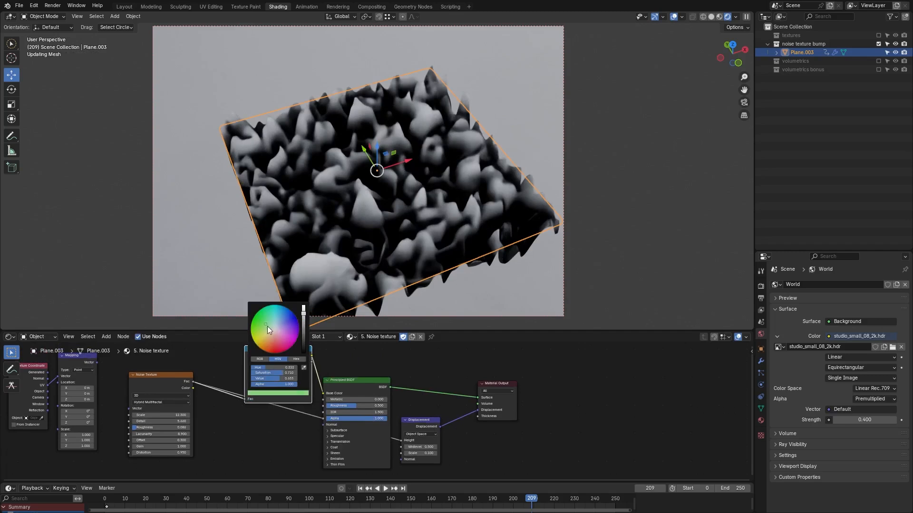
left_click_drag(307, 380, 292, 379)
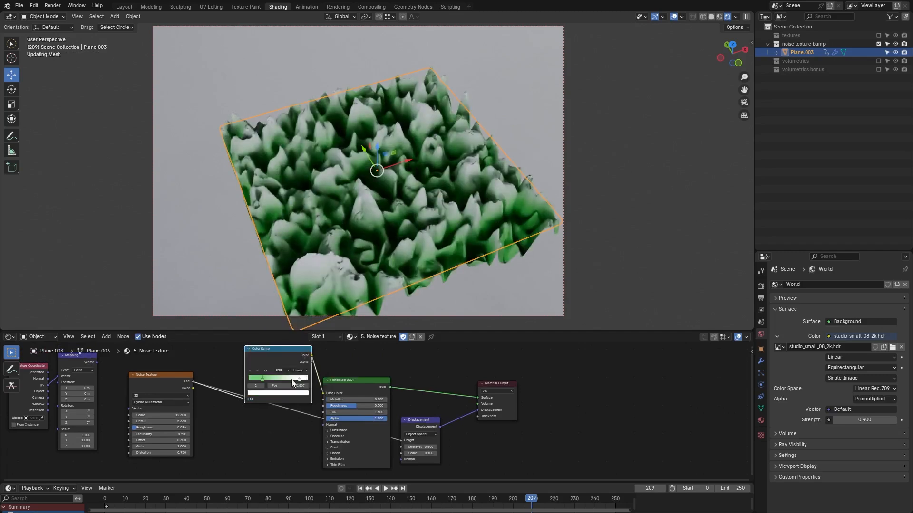
Step: Set the Color Ramp's lower stop to a darkened reddish brown, keeping green on the upper stop
left_click(260, 379)
left_click(274, 393)
left_click(273, 338)
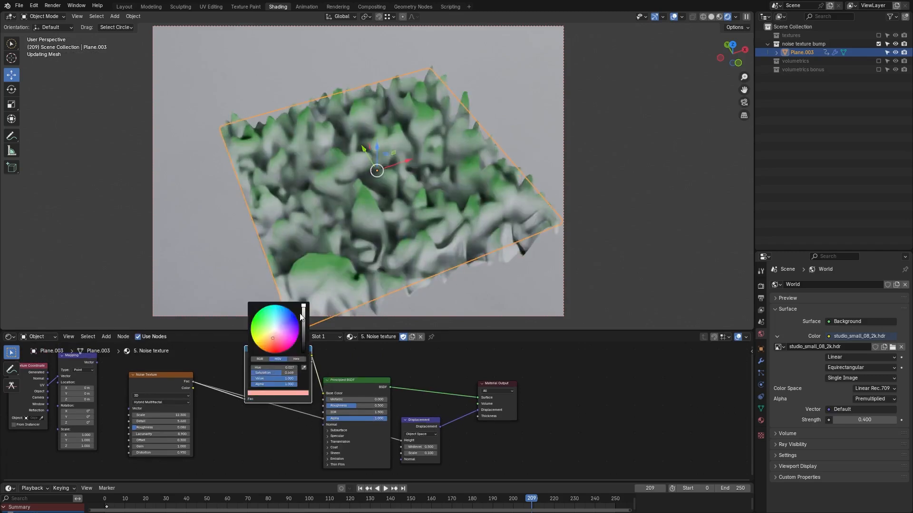
left_click_drag(303, 308, 303, 329)
Step: Switch the Noise Texture to the Hetero Terrain type with 4D dimensions
middle_click_drag(362, 276, 394, 251)
scroll(419, 235, "up", 1)
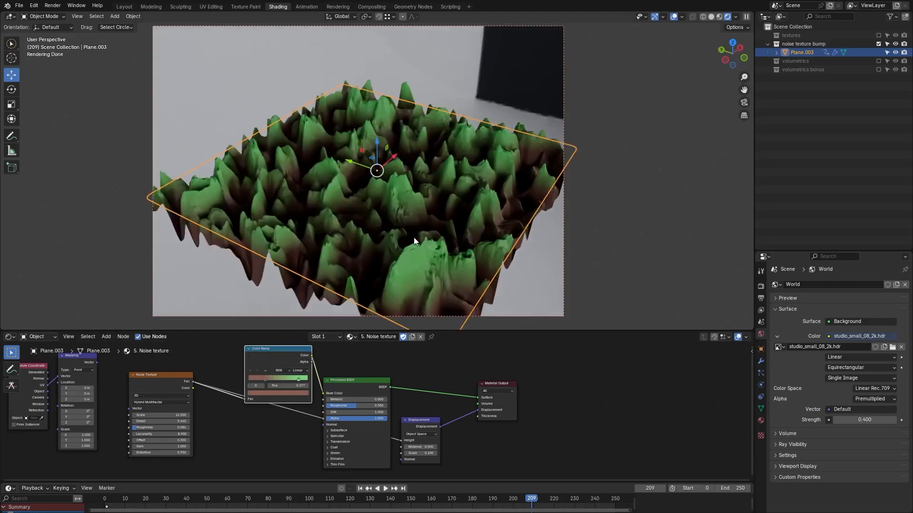
scroll(415, 241, "up", 1)
left_click(147, 440)
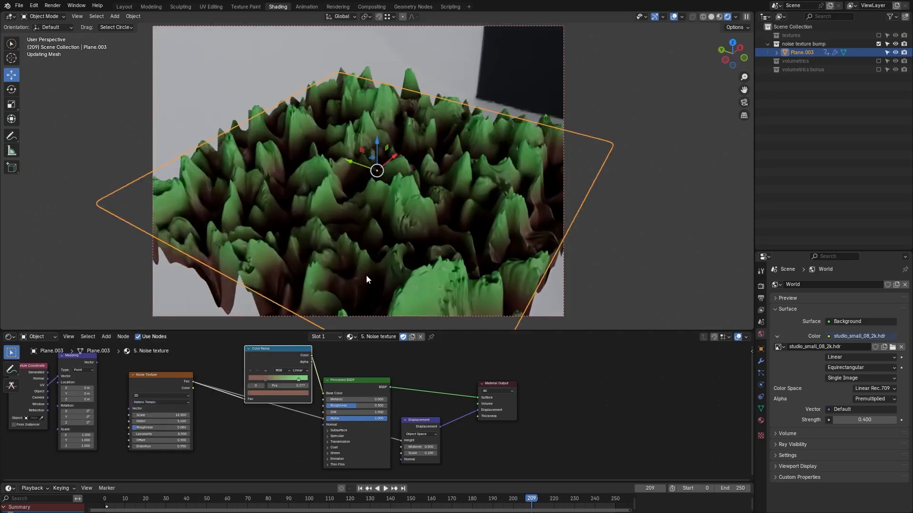
left_click(147, 398)
left_click(139, 426)
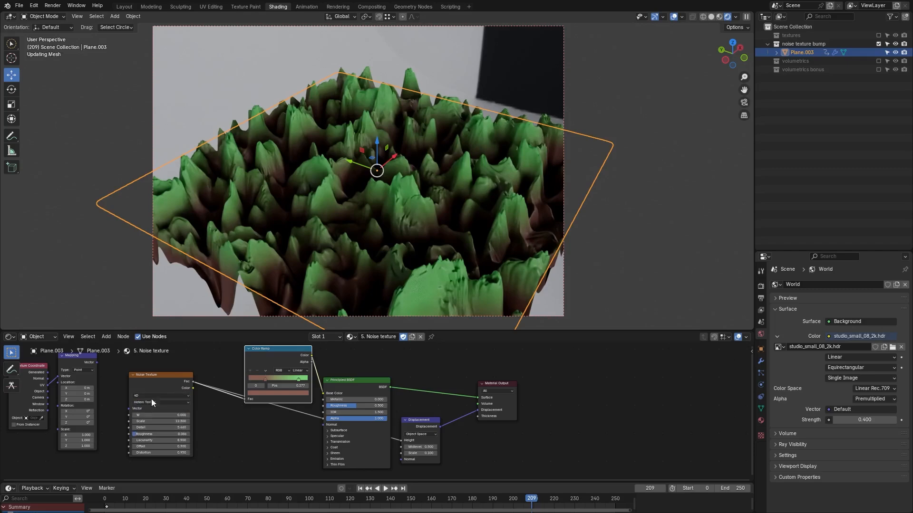
Step: Set the Noise Texture's roughness to 0.2 and reduce its distortion to about -0.38
middle_click_drag(247, 266, 336, 198)
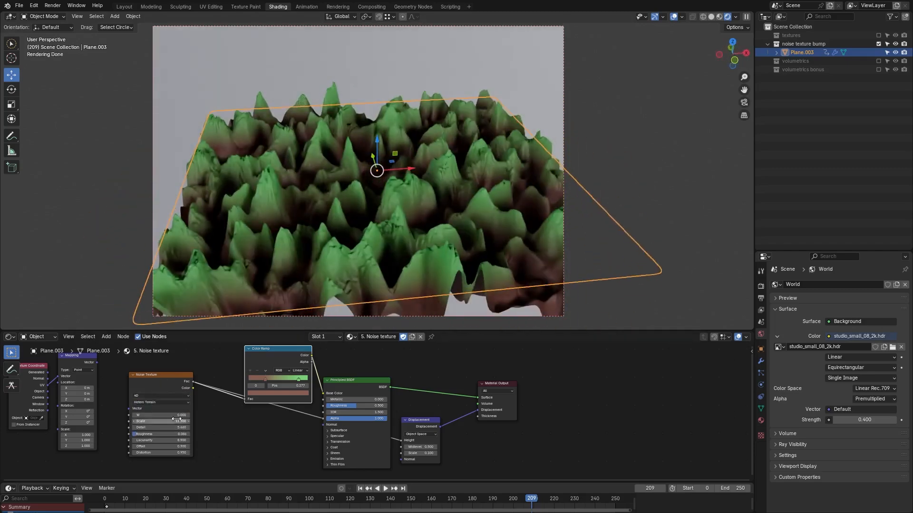
scroll(22, 422, "up", 2)
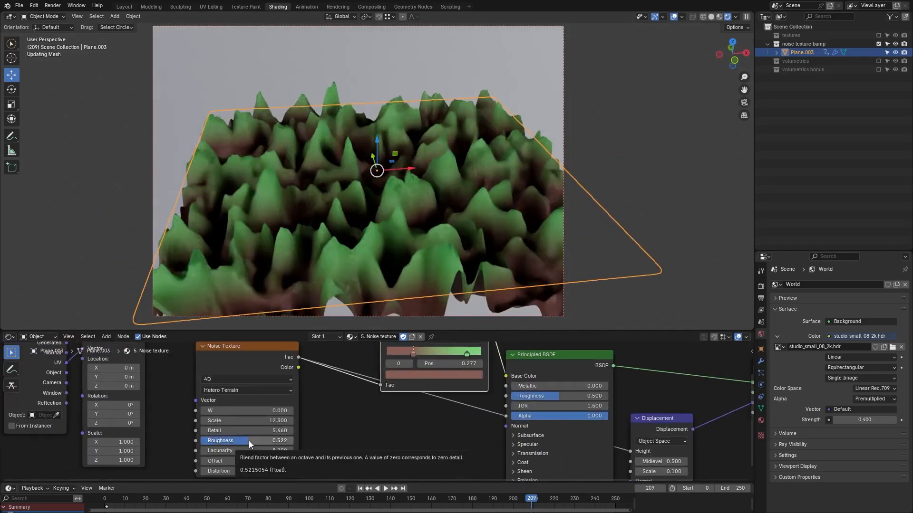
left_click(219, 441)
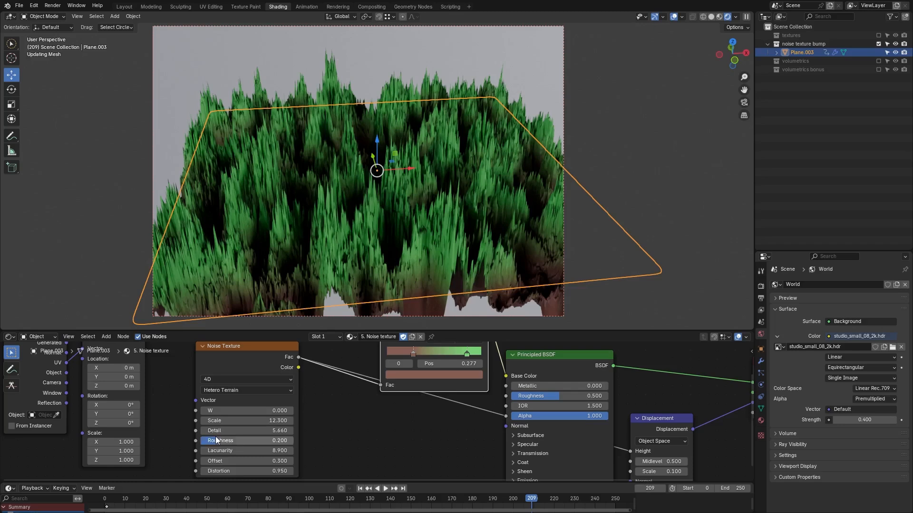
middle_click_drag(260, 471, 241, 455)
left_click_drag(228, 456, 212, 456)
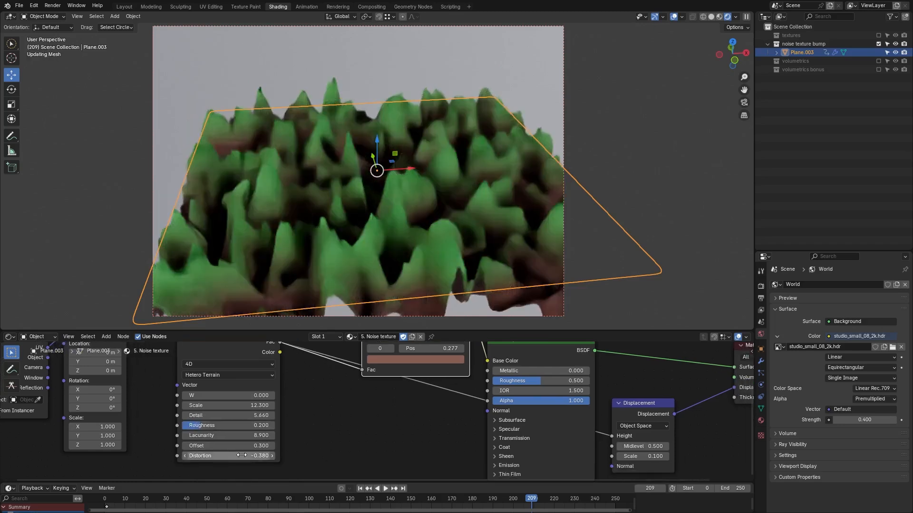
mouse_move(387, 265)
middle_mouse_down()
mouse_move(421, 261)
mouse_move(389, 261)
middle_mouse_up()
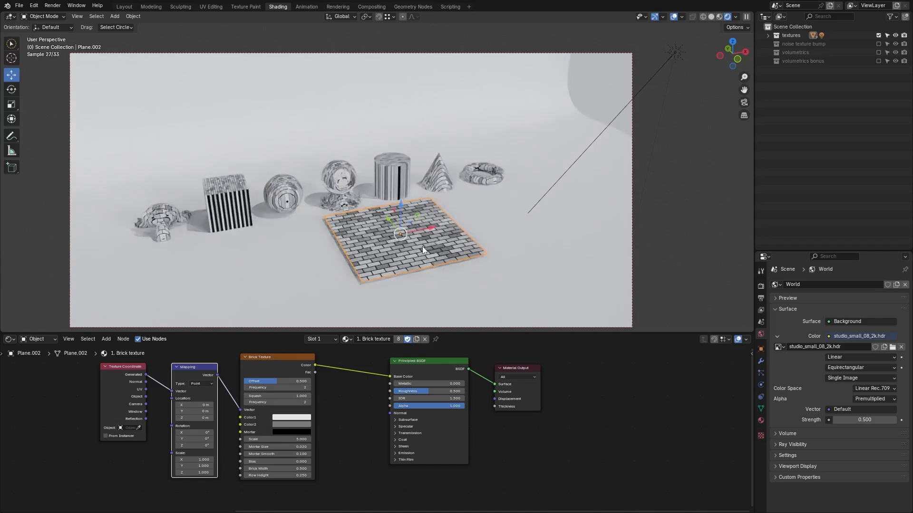
Step: Set the Brick Texture's brick width on the plane to 0.7
scroll(421, 243, "up", 3)
middle_click_drag(416, 276, 354, 272)
scroll(426, 232, "up", 3)
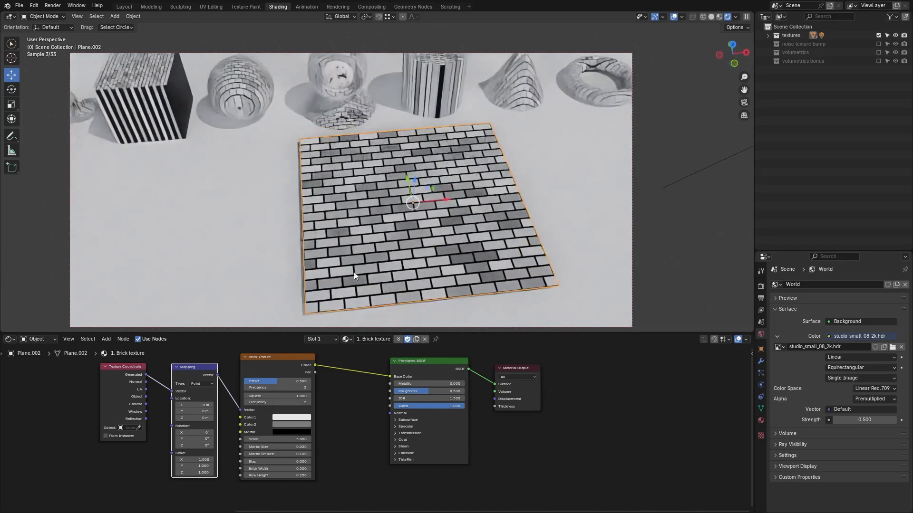
mouse_move(274, 468)
left_mouse_down()
mouse_move(309, 475)
mouse_move(278, 475)
left_mouse_up()
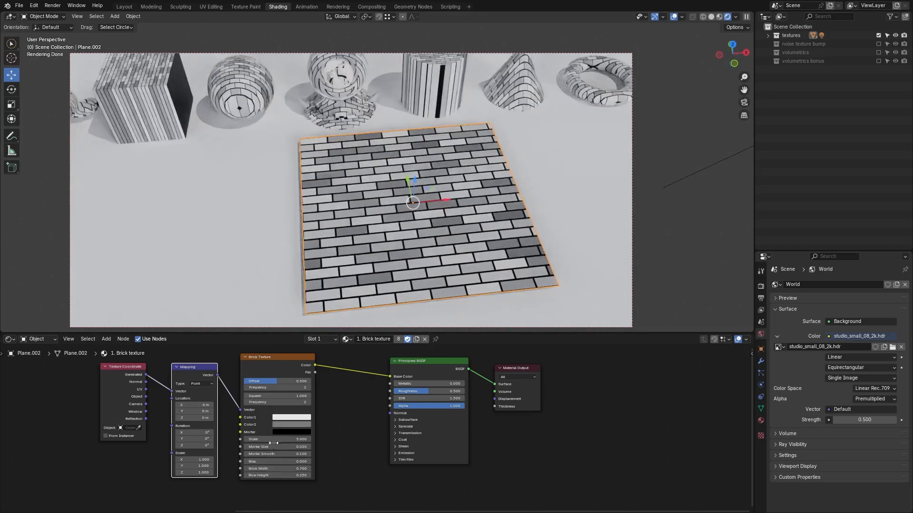
Step: Recolor the Brick Texture with yellow for Color1, dark brown for Color2 and near-white for the mortar
scroll(364, 399, "up", 2)
left_click(363, 395)
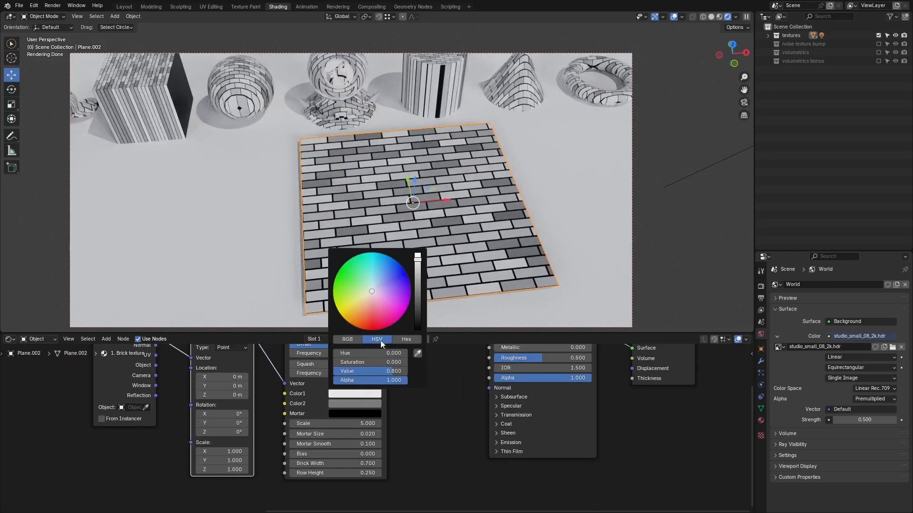
mouse_move(382, 313)
left_mouse_down()
mouse_move(366, 275)
mouse_move(365, 318)
left_mouse_up()
left_click(333, 405)
mouse_move(417, 304)
left_mouse_down()
mouse_move(418, 321)
mouse_move(417, 275)
left_mouse_up()
left_click(359, 414)
Step: Set the Brick Texture's scale to 6.65, its bias to 0.09 and its offset to about 0.549
scroll(484, 269, "up", 4)
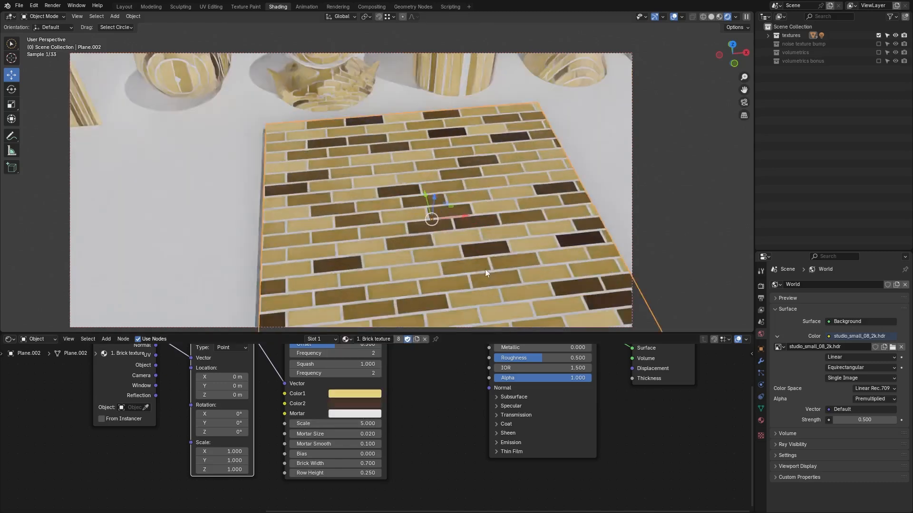
scroll(457, 267, "up", 3)
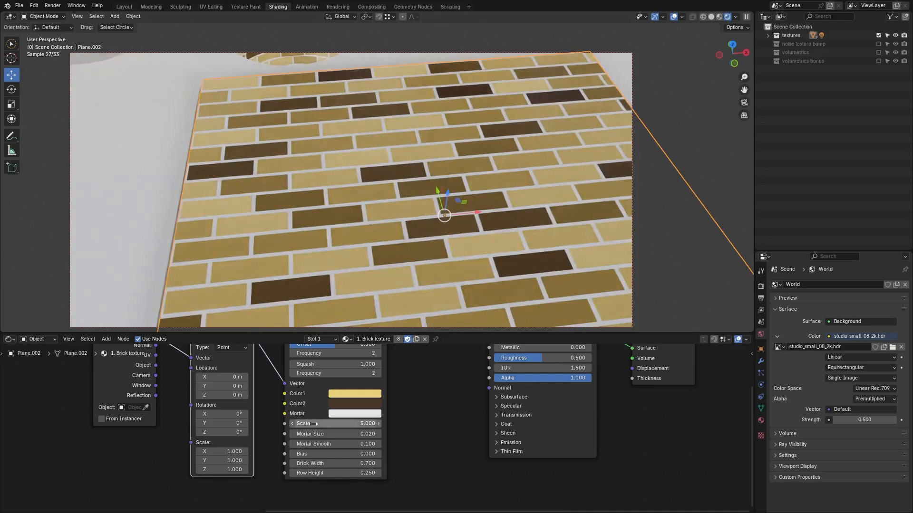
left_click_drag(311, 423, 379, 424)
left_click_drag(333, 454, 354, 454)
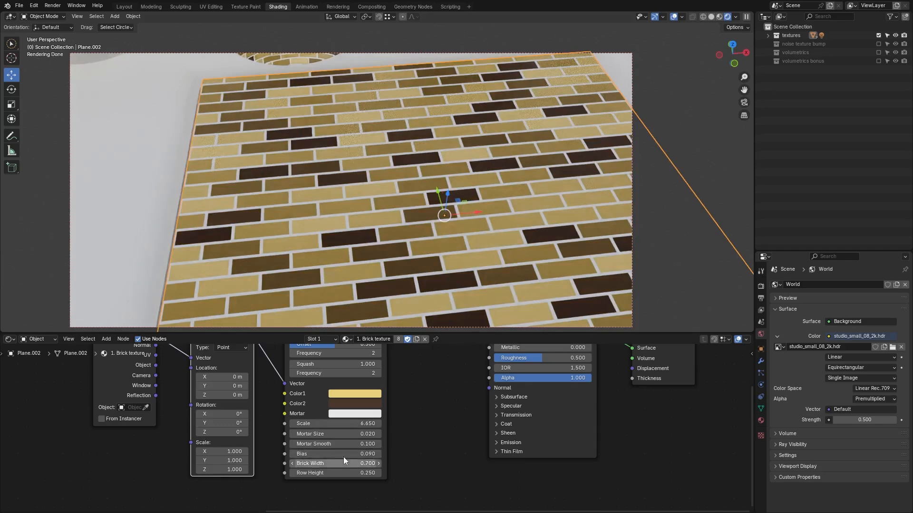
middle_click_drag(355, 386, 348, 437)
left_click_drag(330, 399, 354, 399)
Step: Try higher offset frequencies on the Brick Texture and return the value to 2
left_click(371, 404)
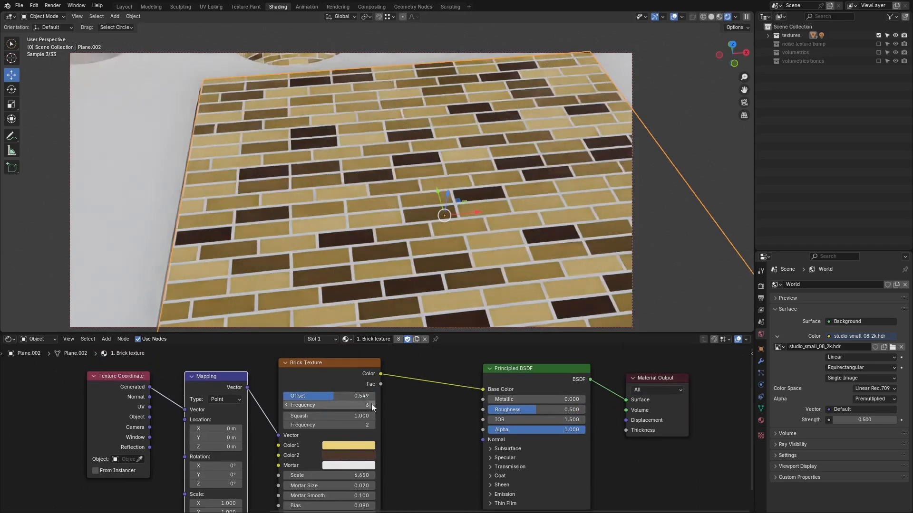
left_click(372, 405)
left_click(286, 405)
left_click(286, 405)
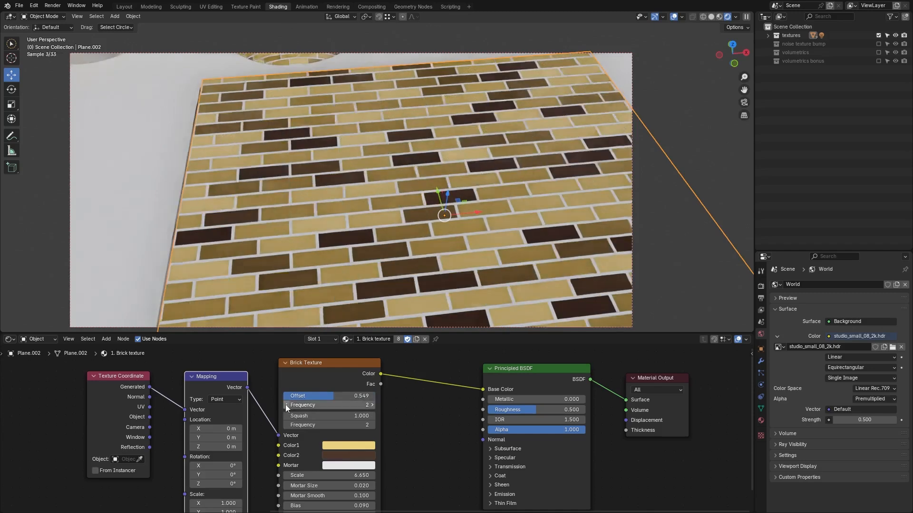
Step: Set the Brick Texture's squash to 2.43 and its squash frequency to 5
left_click_drag(328, 416, 354, 416)
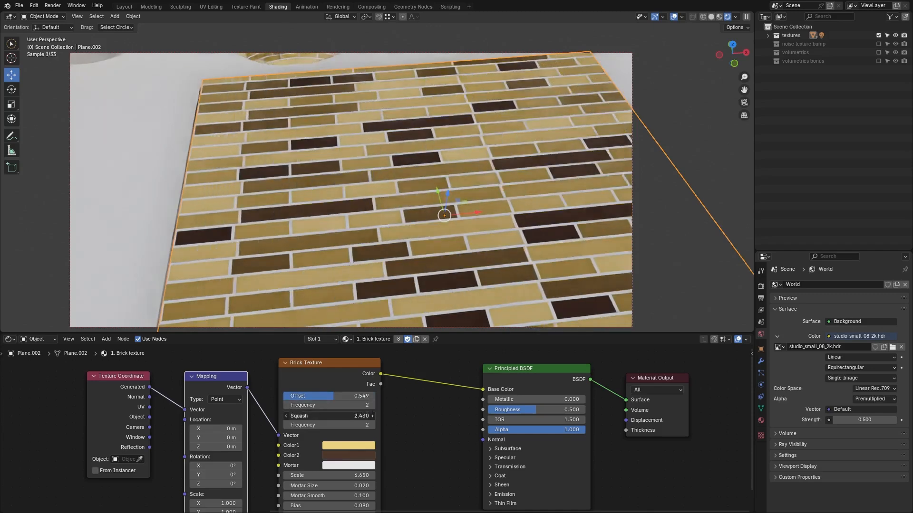
left_click(287, 425)
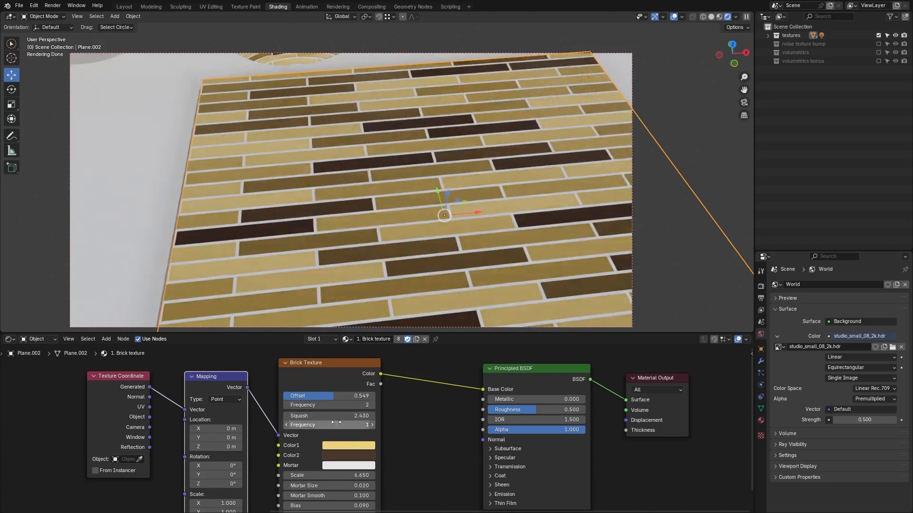
left_click(371, 425)
left_click(372, 425)
left_click(372, 425)
left_click(372, 425)
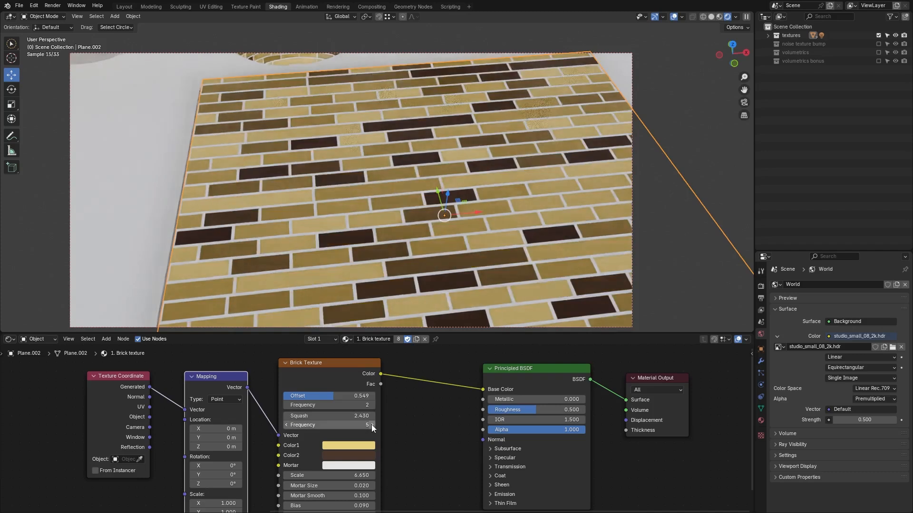
Step: Add a Bump node that feeds the Brick Texture's Fac as height into the Principled BSDF's Normal
key("shift+a")
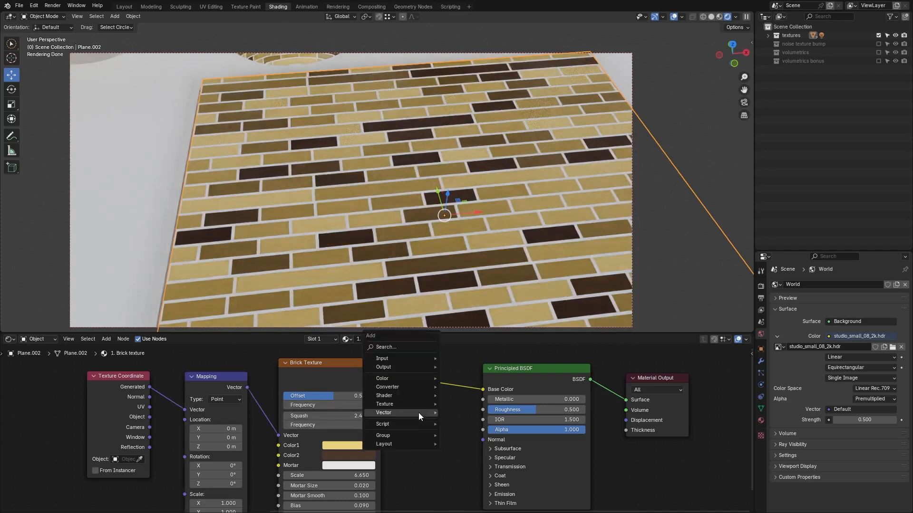
mouse_move(420, 413)
left_click(464, 414)
left_click(403, 410)
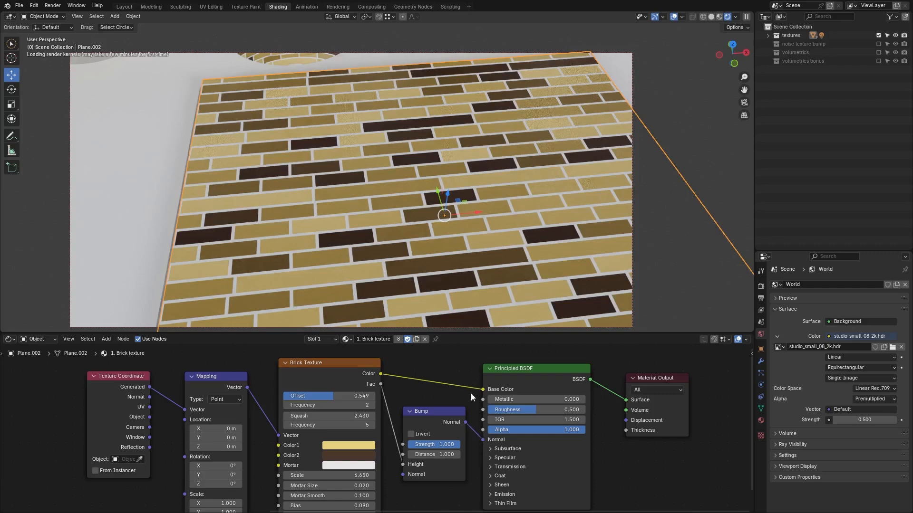
Step: Darken the Brick Texture's mortar colour to near-black and increase its mortar smoothness
middle_click_drag(475, 283, 442, 251)
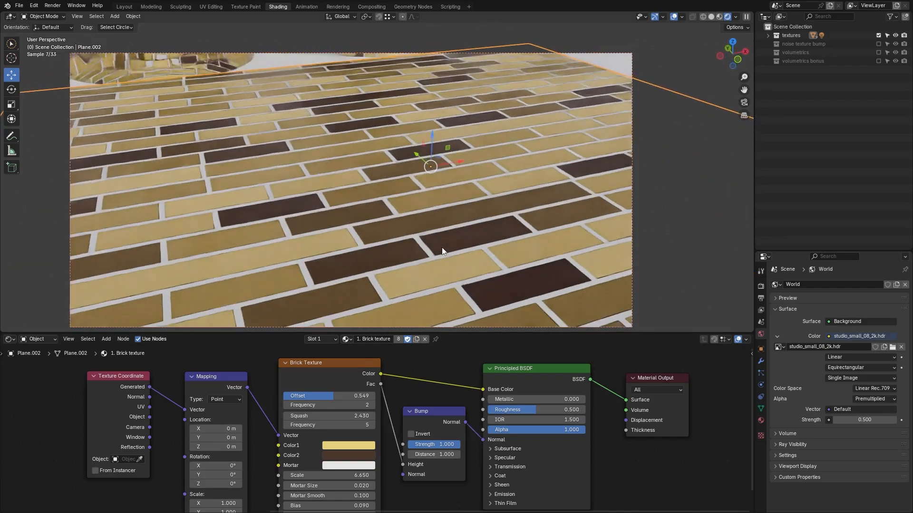
left_click(337, 467)
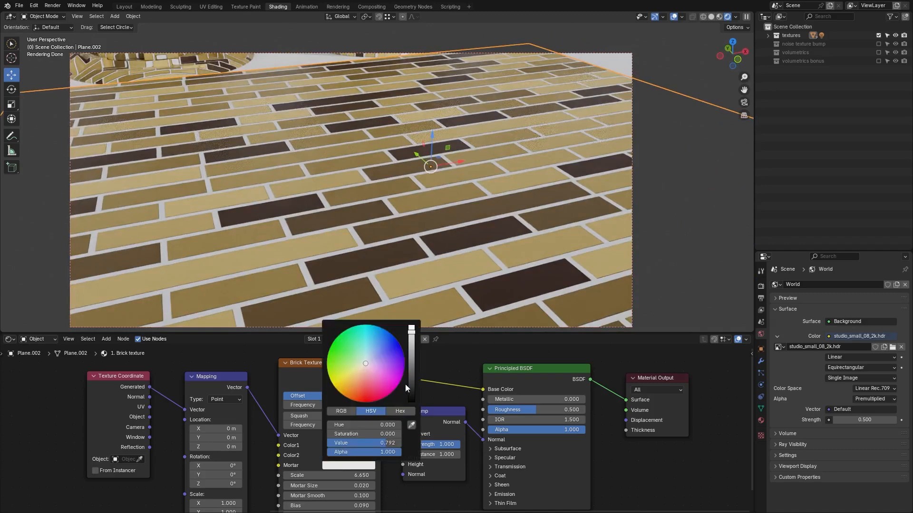
left_click_drag(412, 382, 411, 392)
middle_click_drag(325, 497, 322, 458)
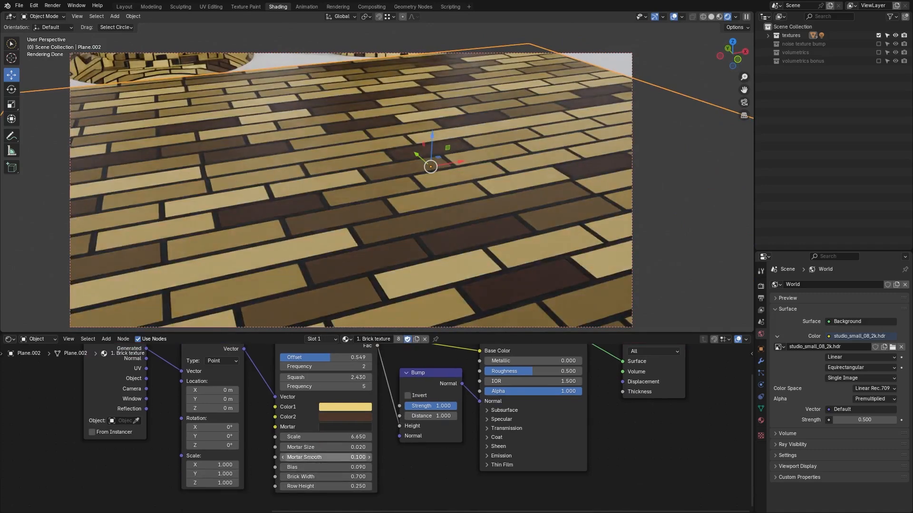
left_click_drag(312, 459, 381, 458)
mouse_move(400, 281)
middle_mouse_down()
mouse_move(405, 305)
mouse_move(404, 283)
middle_mouse_up()
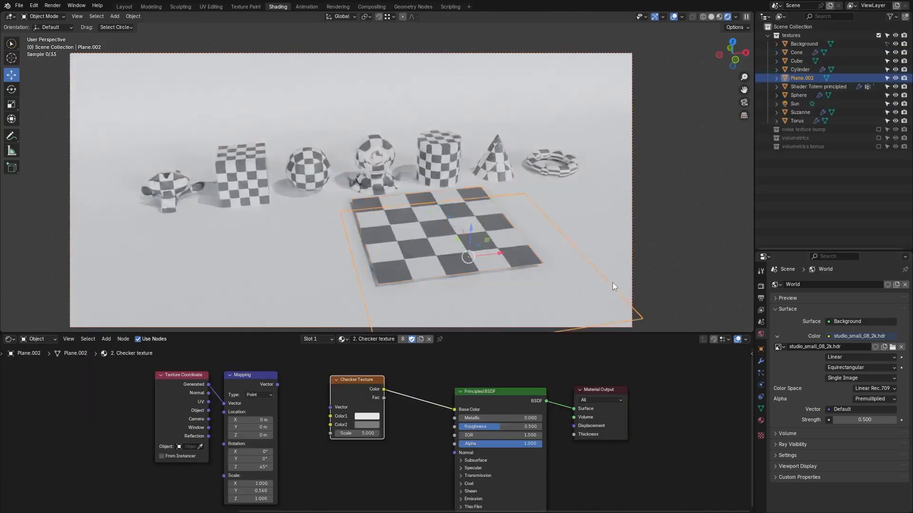
Step: Set the Checker Texture's scale to 10
middle_click_drag(612, 282, 534, 225, "ctrl")
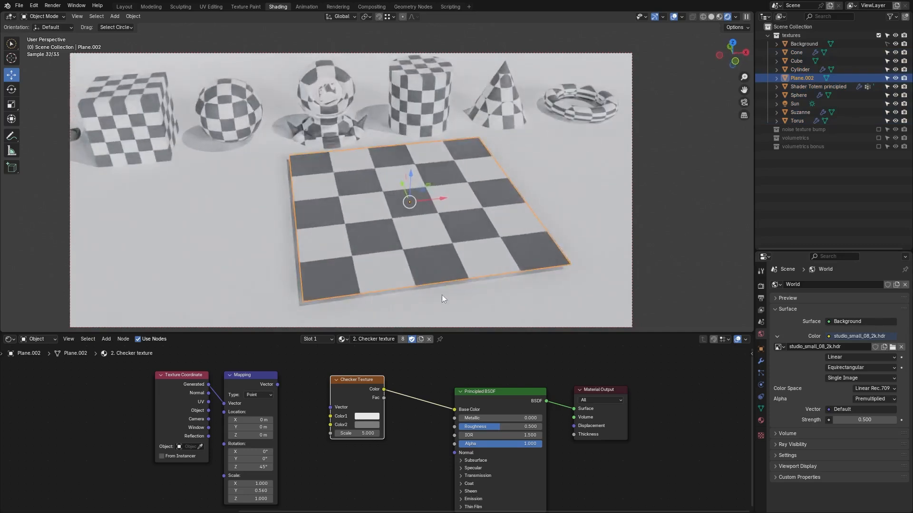
left_click_drag(355, 433, 422, 433)
left_click(356, 433)
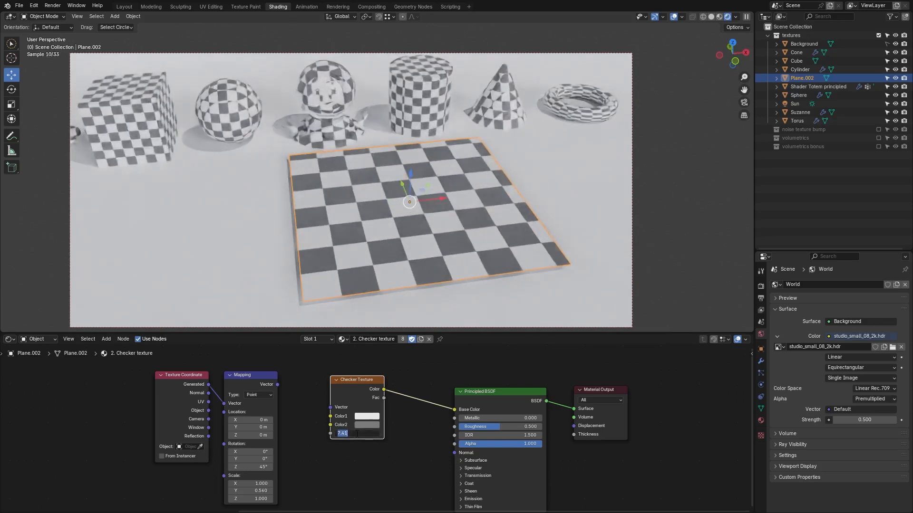
Step: Set the Checker Texture's Color1 to orange and its Color2 to dark blue
left_click(363, 417)
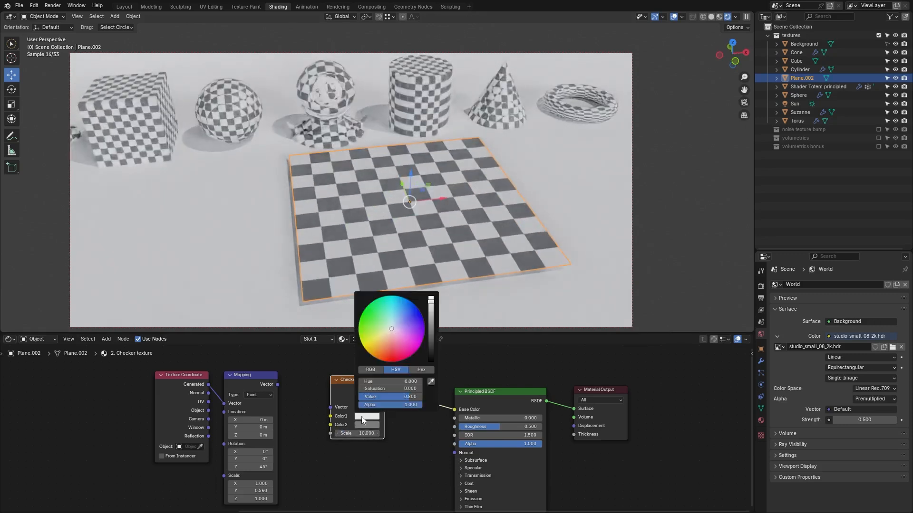
left_click(389, 344)
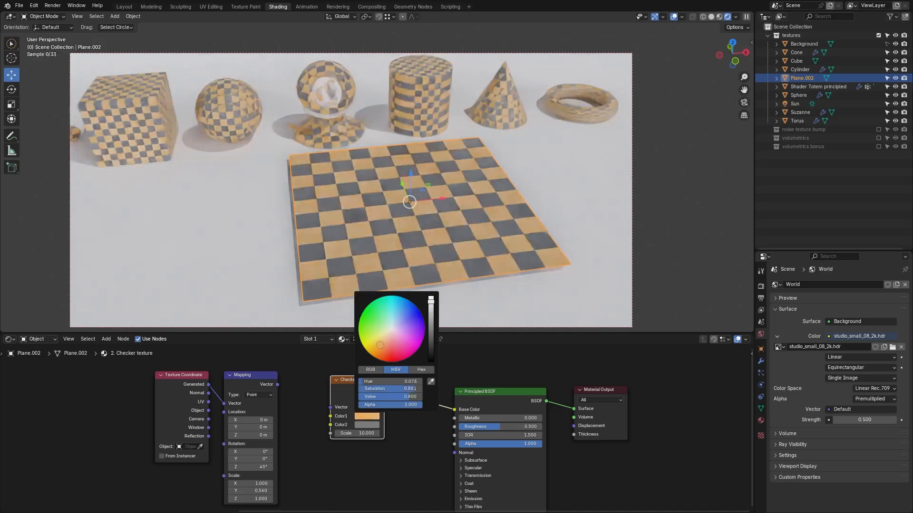
left_click(364, 424)
left_click_drag(395, 330, 403, 317)
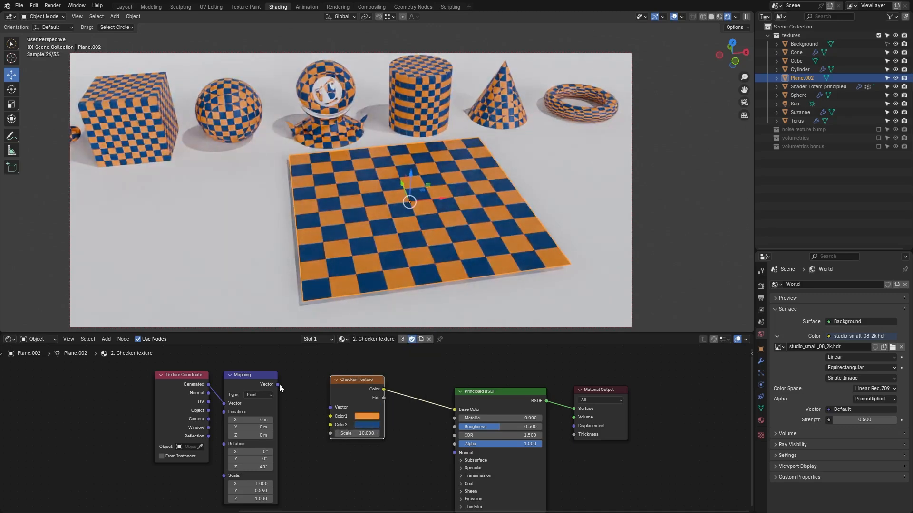
Step: Connect the Mapping node's Vector output to the Checker Texture's Vector input and inspect the pattern on the plane
left_click_drag(331, 416, 330, 408)
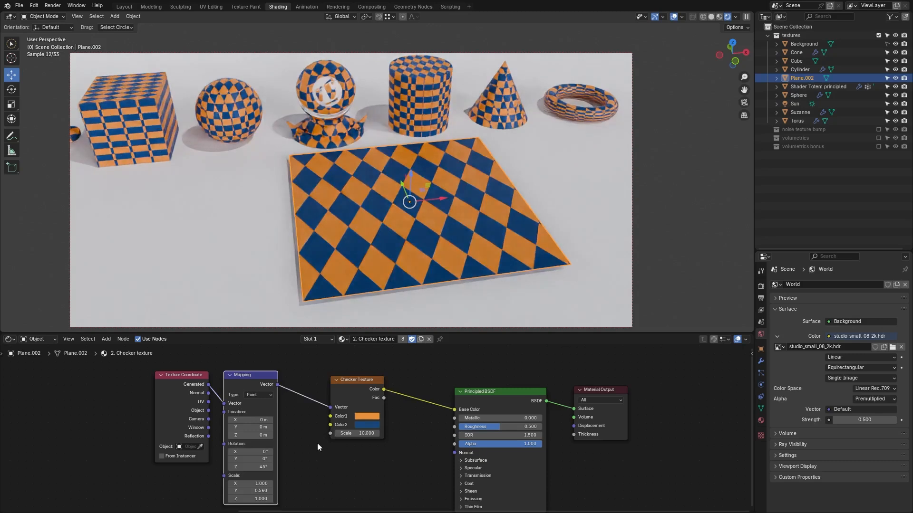
middle_click_drag(290, 475, 252, 472)
scroll(305, 458, "up", 2)
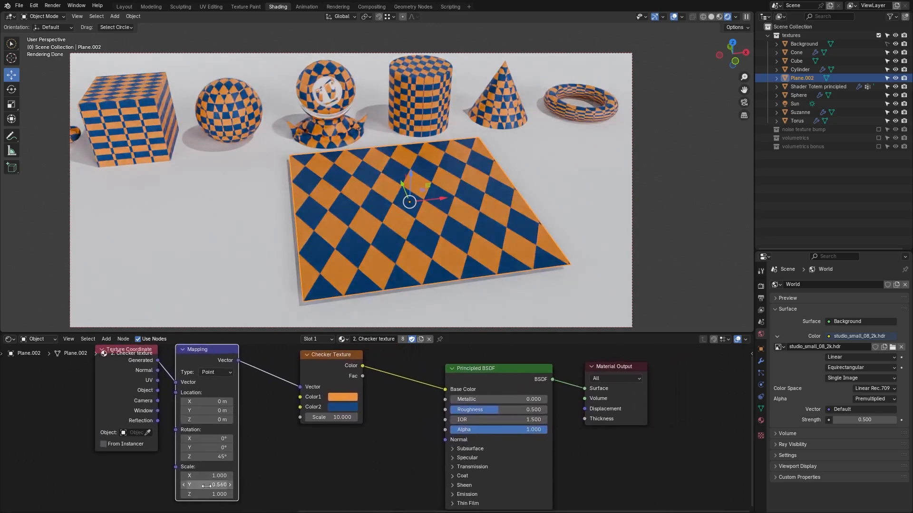
scroll(399, 284, "up", 2)
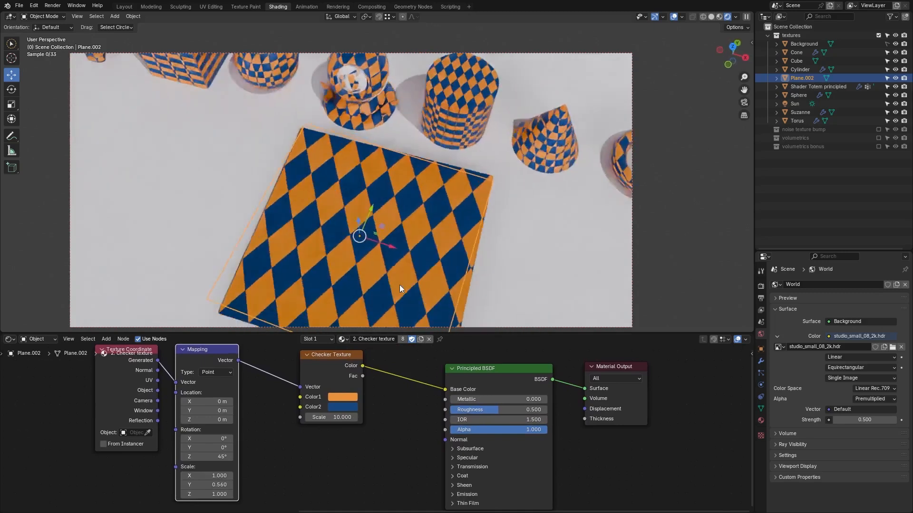
middle_click_drag(399, 284, 433, 258)
scroll(449, 252, "down", 2)
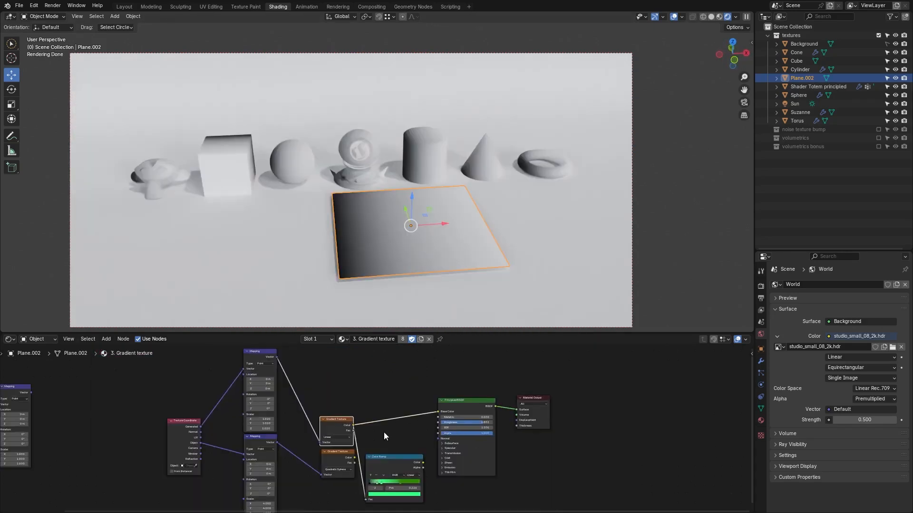
Step: Try Object coordinates as the upper Mapping node's vector in the gradient material, and reconnect the Generated output
scroll(386, 438, "down", 2)
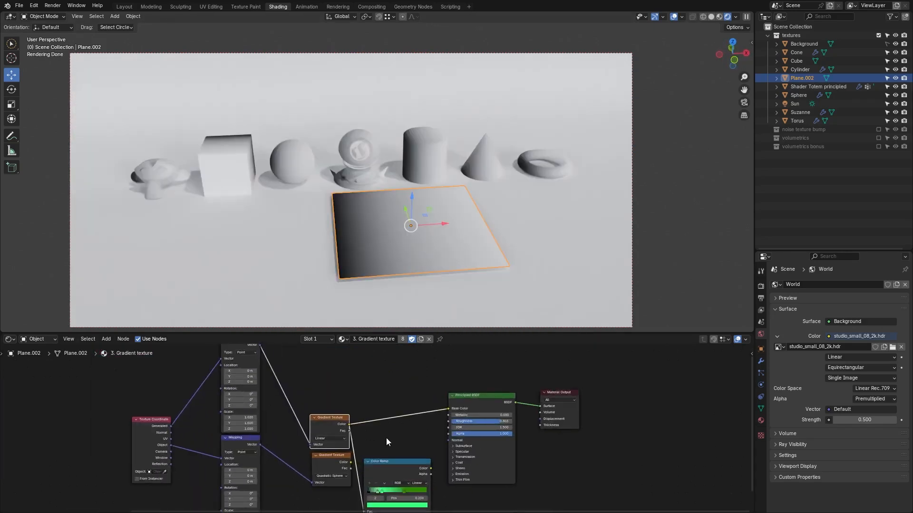
mouse_move(386, 438)
middle_mouse_down()
mouse_move(383, 393)
mouse_move(377, 449)
middle_mouse_up()
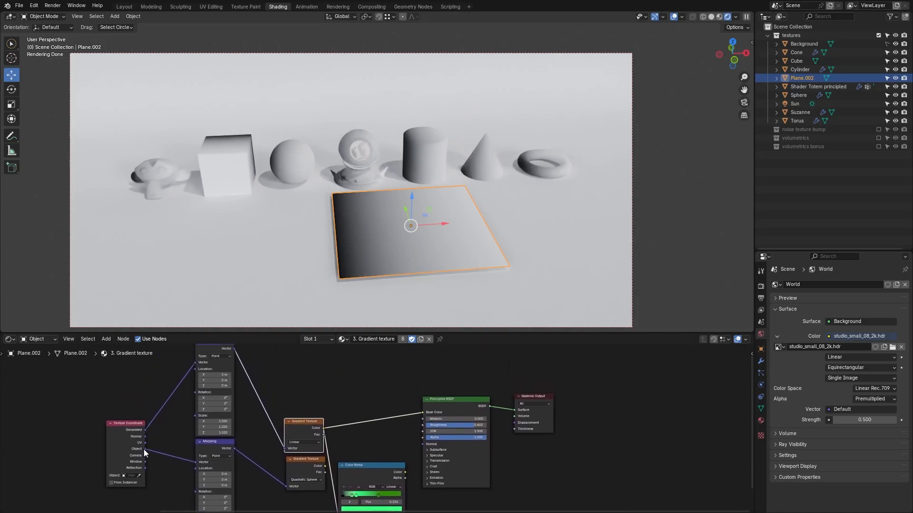
left_click_drag(145, 448, 193, 364)
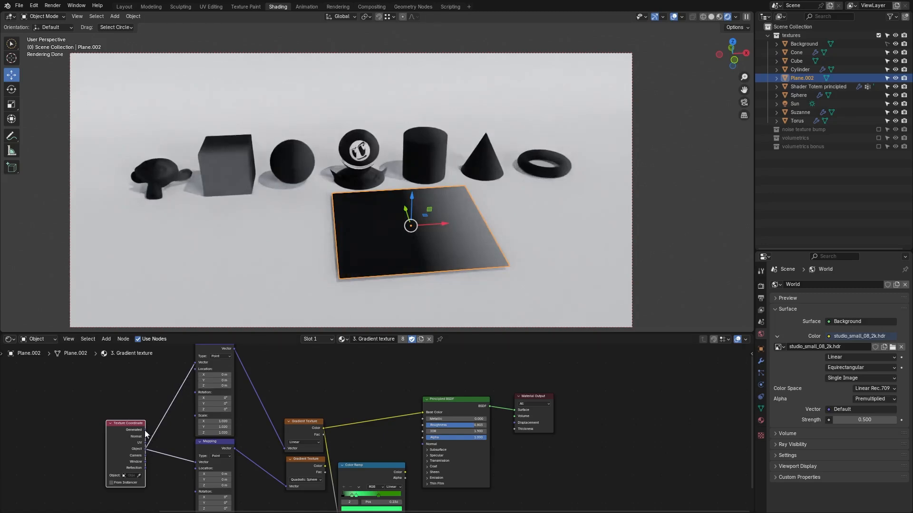
left_click_drag(195, 361, 195, 361)
scroll(331, 401, "up", 2)
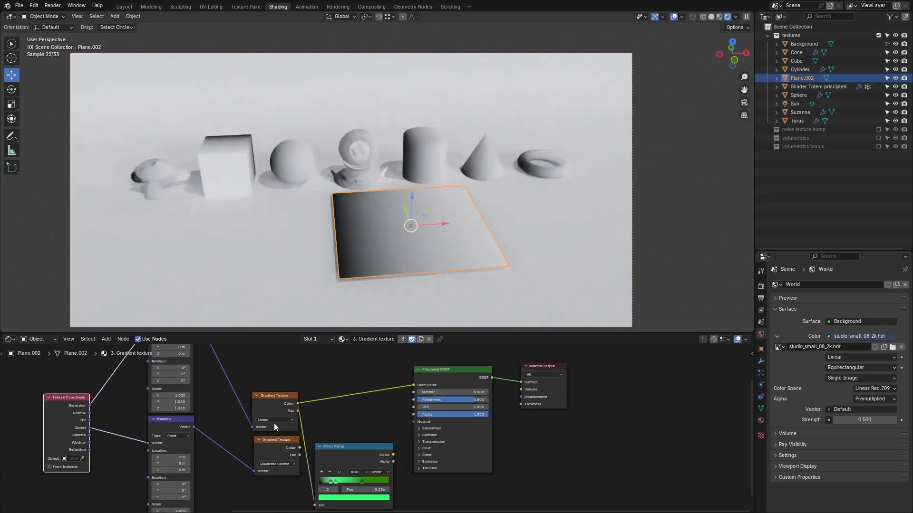
Step: Cycle the upper Gradient Texture through other gradient types, including Quadratic Sphere, and return it to Linear
left_click(268, 419)
left_click(268, 419)
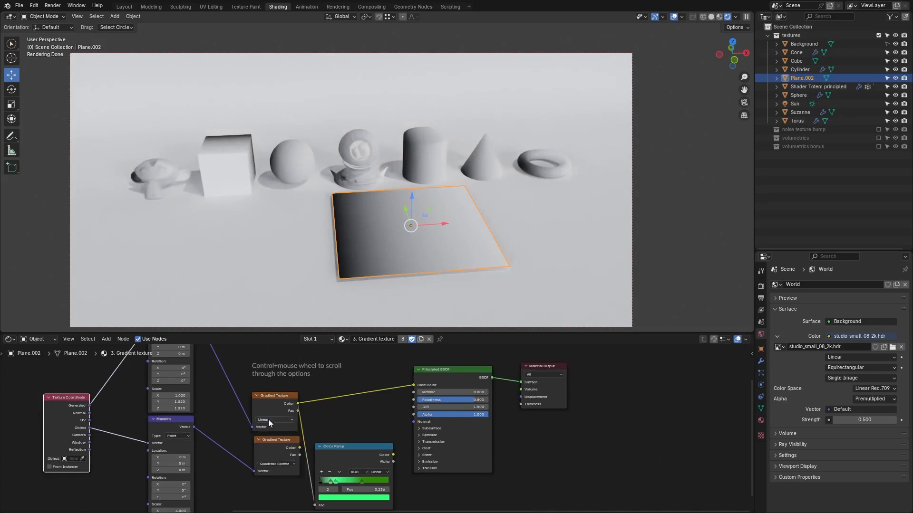
scroll(268, 419, "down", 1, "ctrl")
scroll(268, 419, "down", 3, "ctrl")
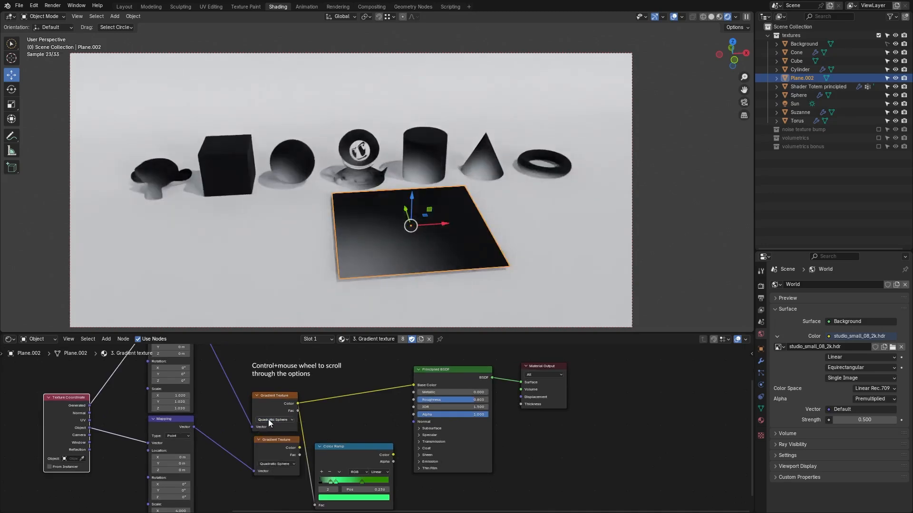
scroll(268, 419, "down", 1, "ctrl")
scroll(273, 420, "down", 1, "ctrl")
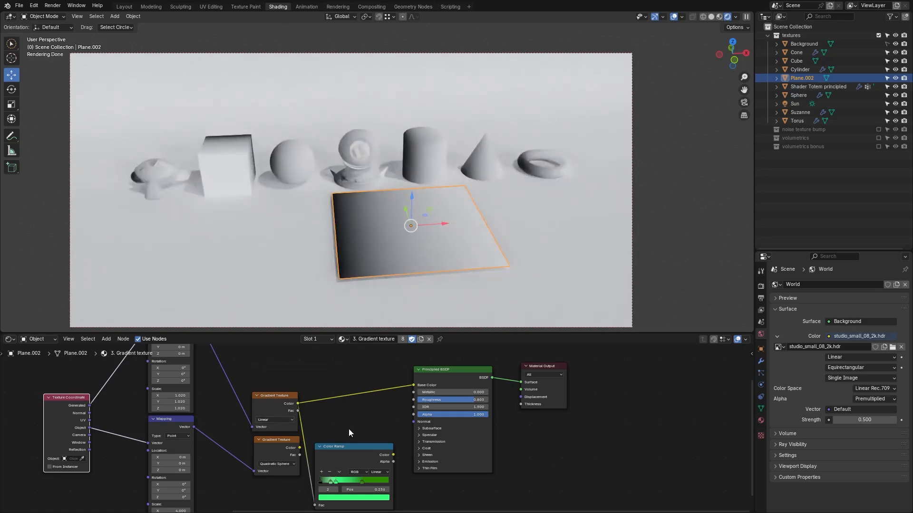
Step: Feed the Color Ramp's colour into the Principled BSDF's Base Color and position the ramp's dark green stop at 0.395
left_click_drag(393, 455, 415, 386)
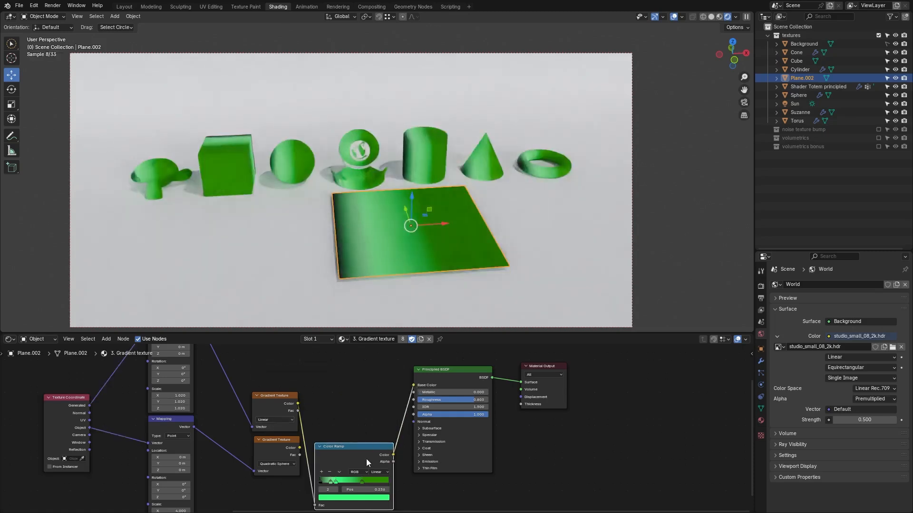
left_click_drag(365, 440, 360, 383)
mouse_move(338, 412)
left_mouse_down()
mouse_move(371, 409)
mouse_move(349, 410)
left_mouse_up()
left_click(361, 410, "ctrl")
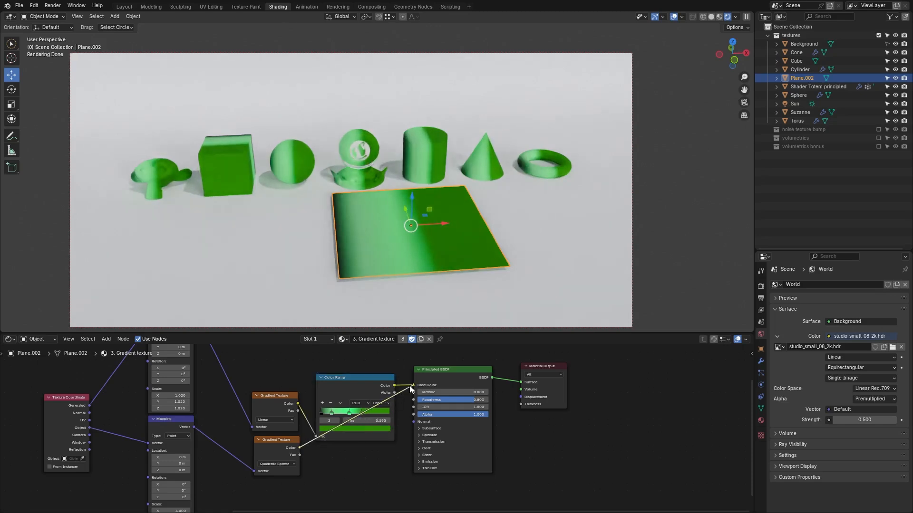
Step: Connect the lower Quadratic Sphere Gradient Texture's Color output to the Principled BSDF's Base Color
left_click_drag(409, 386, 412, 385)
middle_click_drag(236, 473, 281, 454)
scroll(288, 418, "up", 1)
scroll(330, 409, "down", 1, "ctrl")
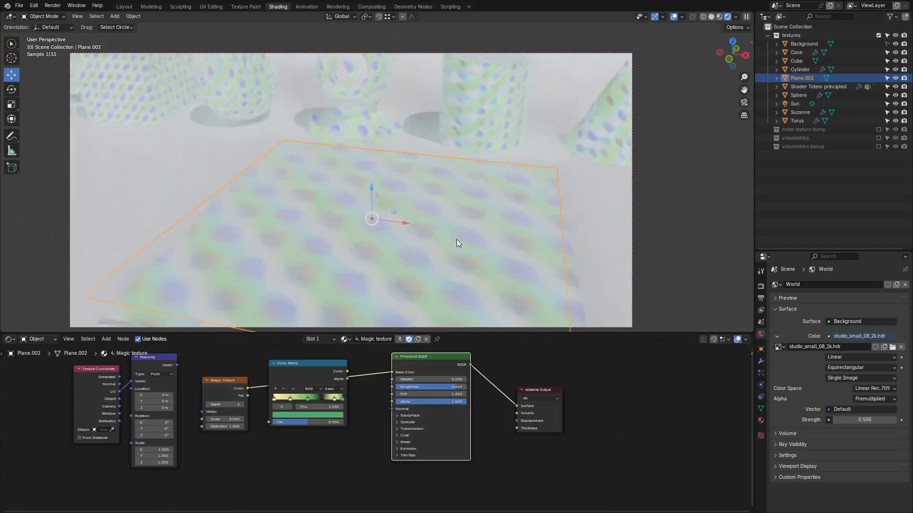
Step: Try a higher depth on the Magic Texture, return it to 2, and set the texture's scale to 7.3
scroll(451, 232, "up", 6)
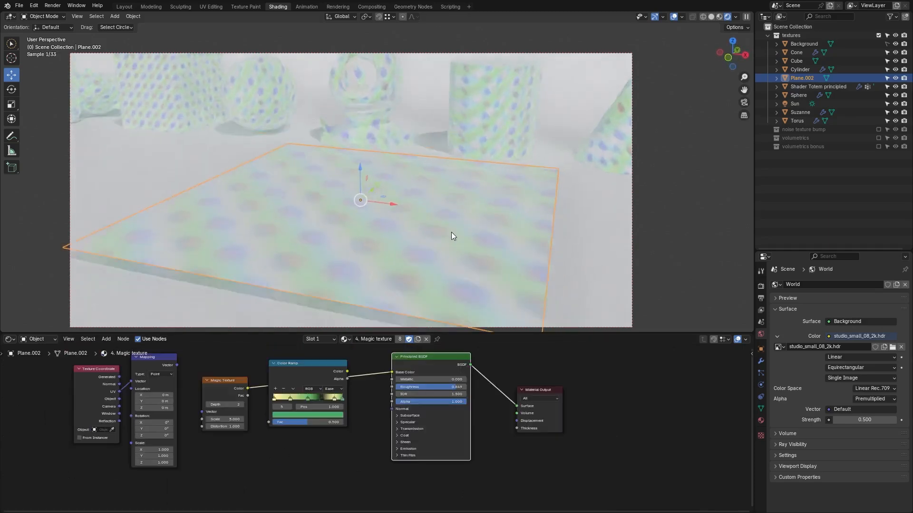
middle_click_drag(458, 238, 468, 273)
scroll(456, 238, "down", 8)
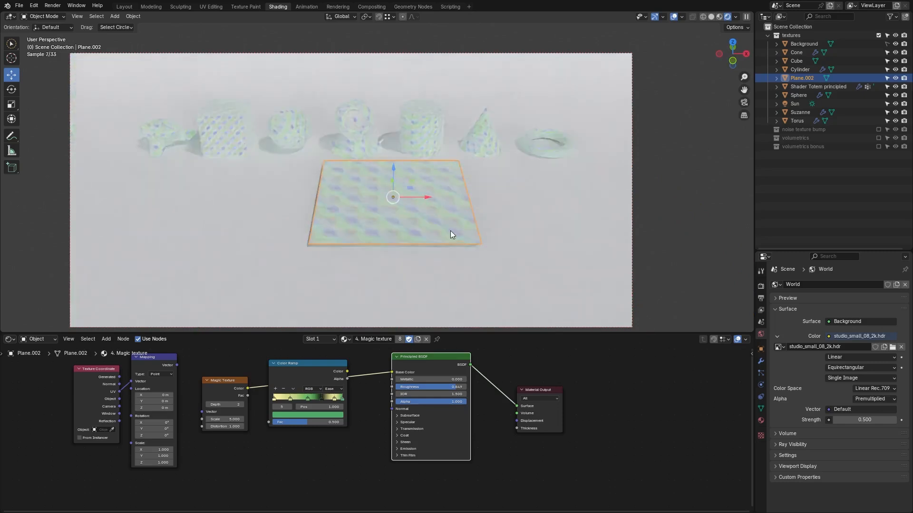
mouse_move(452, 236)
middle_mouse_down()
mouse_move(454, 218)
mouse_move(453, 235)
middle_mouse_up()
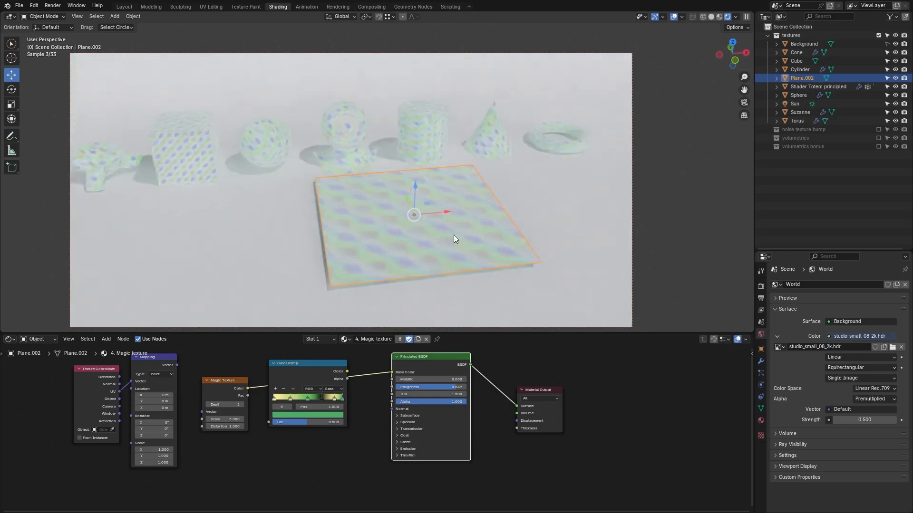
left_click(242, 405)
scroll(412, 277, "up", 5)
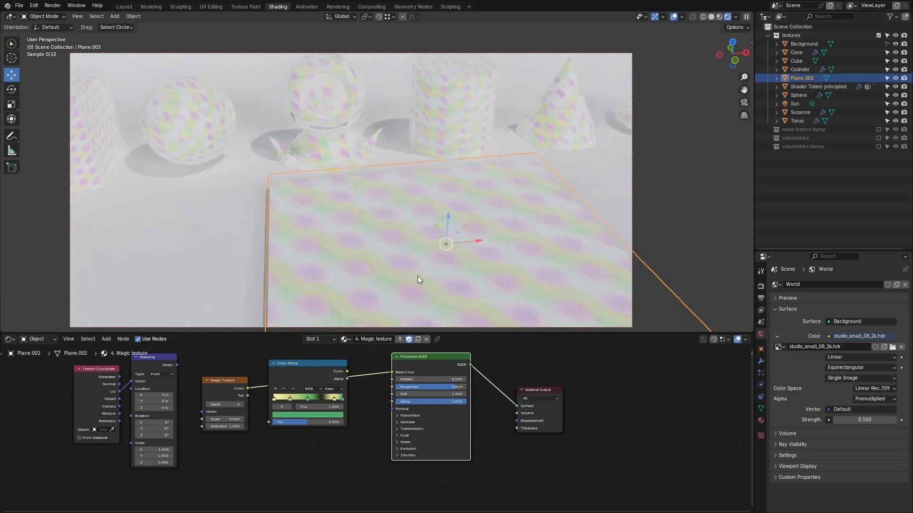
left_click(208, 404)
left_click(208, 405)
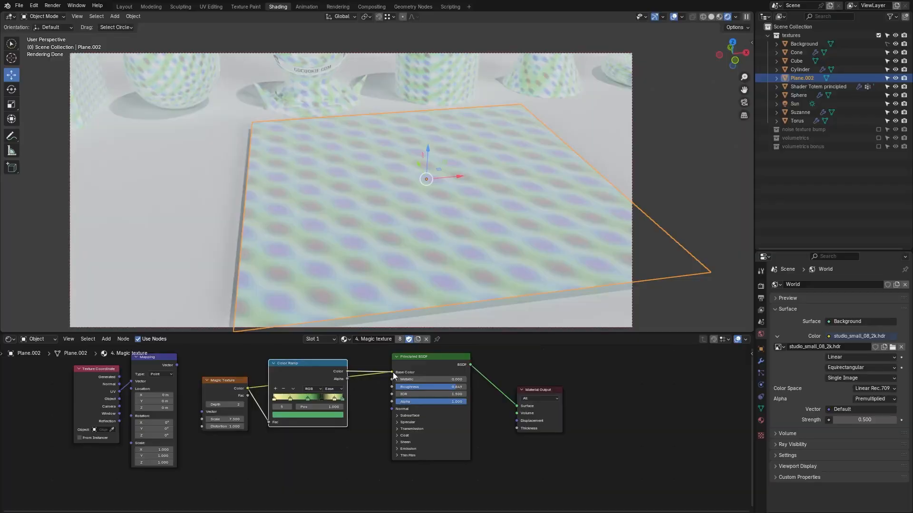
Step: Route the Magic Texture through the Color Ramp into the Principled BSDF's Base Color and adjust the ramp's stops
left_click_drag(348, 371, 392, 373)
mouse_move(290, 399)
left_mouse_down()
mouse_move(276, 399)
mouse_move(318, 397)
mouse_move(295, 398)
mouse_move(304, 397)
left_mouse_up()
left_click(322, 398)
Step: Set the Magic Texture's distortion to 3.3 and inspect the pattern on the plane
left_click_drag(228, 426, 239, 427)
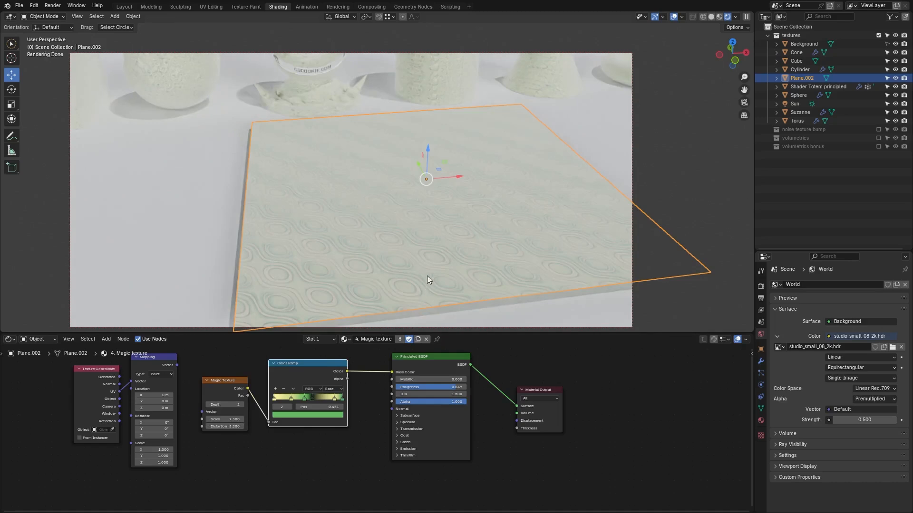
middle_click_drag(426, 275, 426, 299)
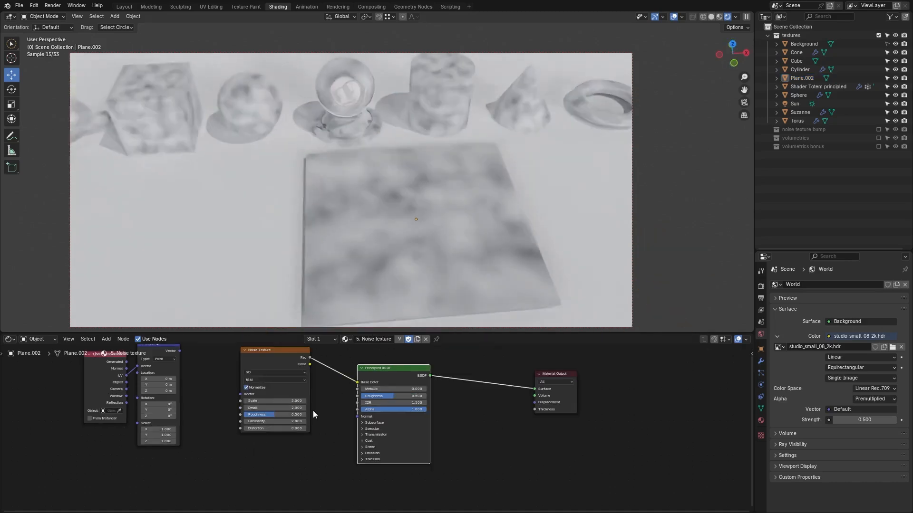
Step: Set the Noise Texture's scale to 11
scroll(305, 407, "up", 1)
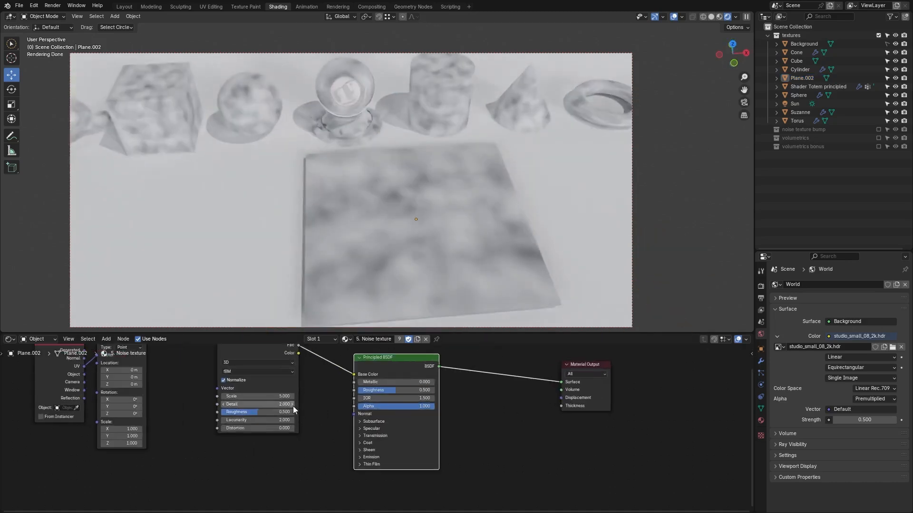
middle_click_drag(293, 406, 252, 437)
left_click_drag(240, 427, 328, 427)
Step: Inspect the noise pattern on the plane up close and switch the Noise Texture's dimensions to 2D
scroll(429, 280, "up", 6)
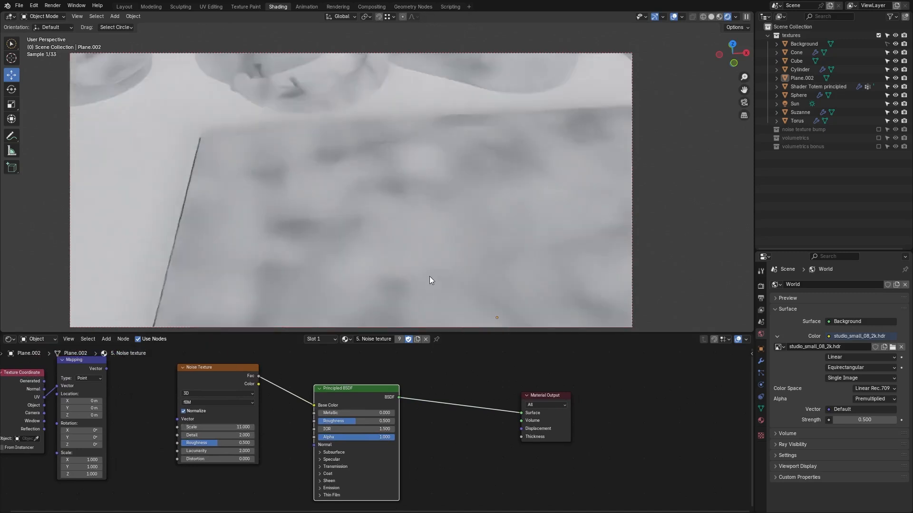
middle_click_drag(429, 280, 425, 196, "shift")
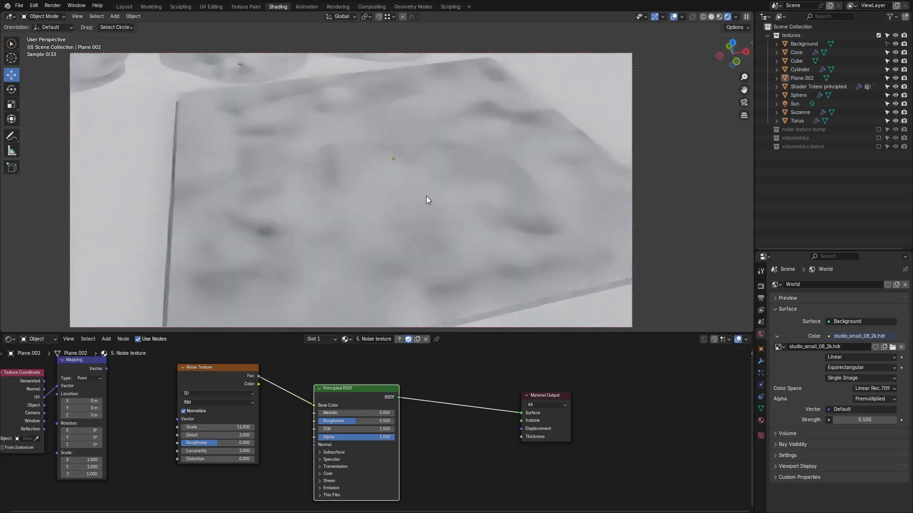
left_click(222, 393)
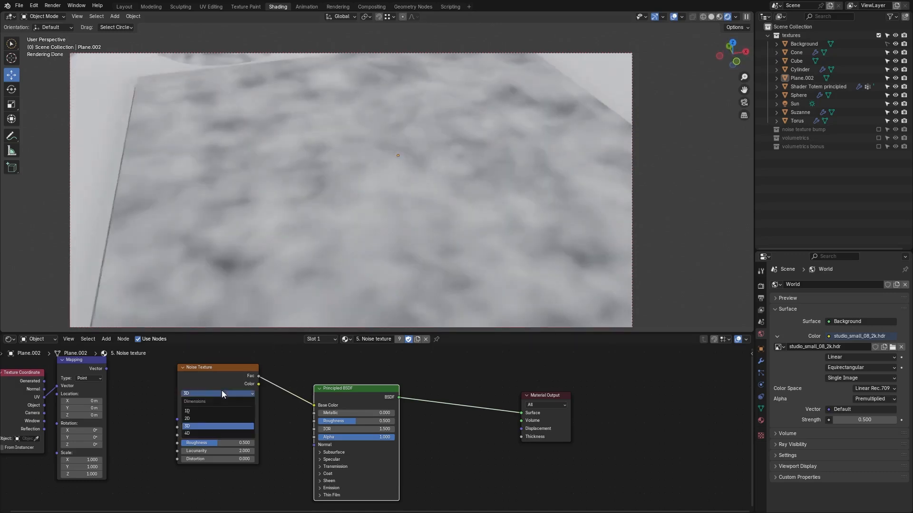
left_click(190, 417)
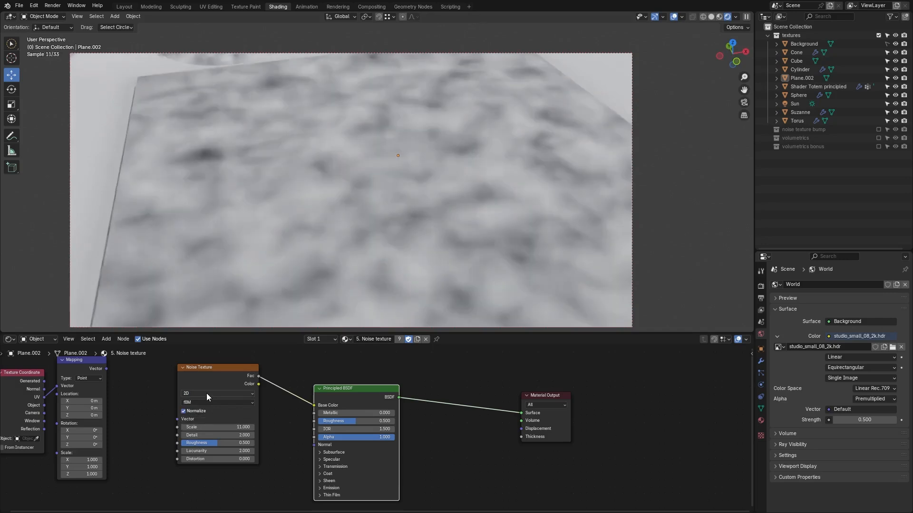
Step: Undo the switch to 2D and try the Noise Texture in 4D with W at 4
key("ctrl+z")
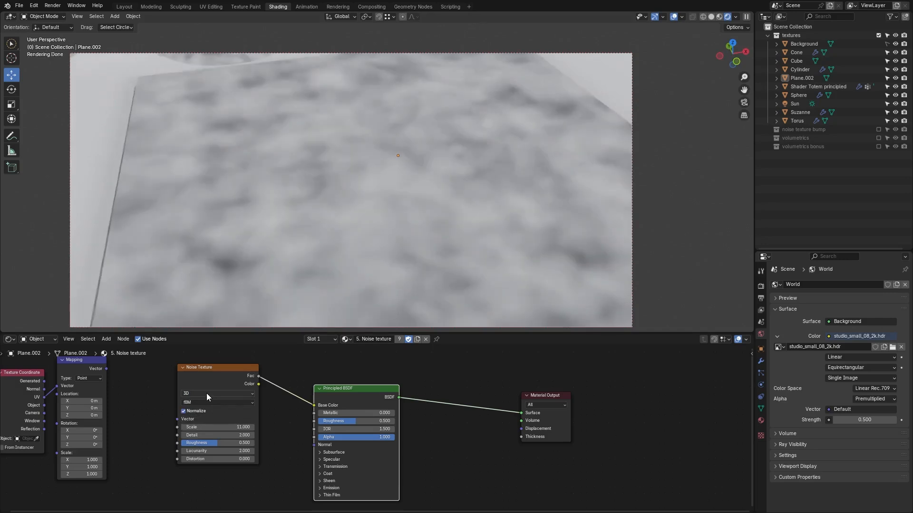
left_click(202, 395)
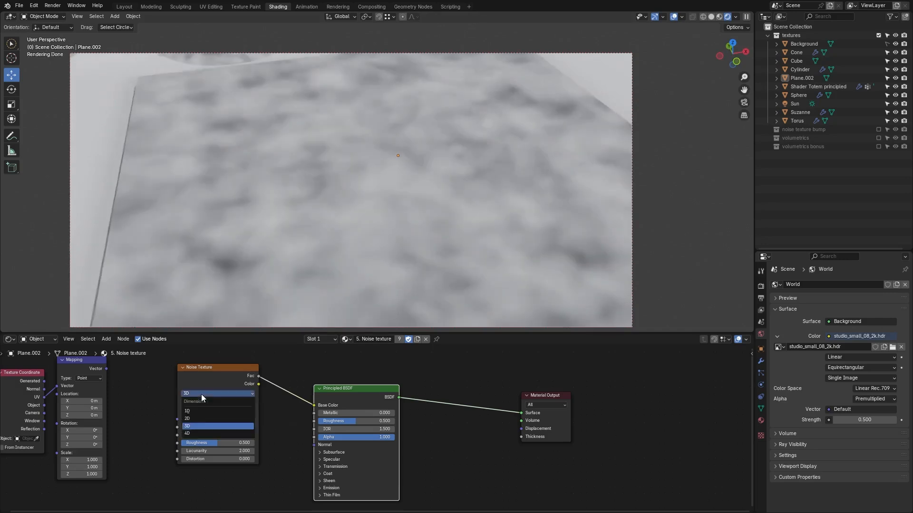
left_click(196, 433)
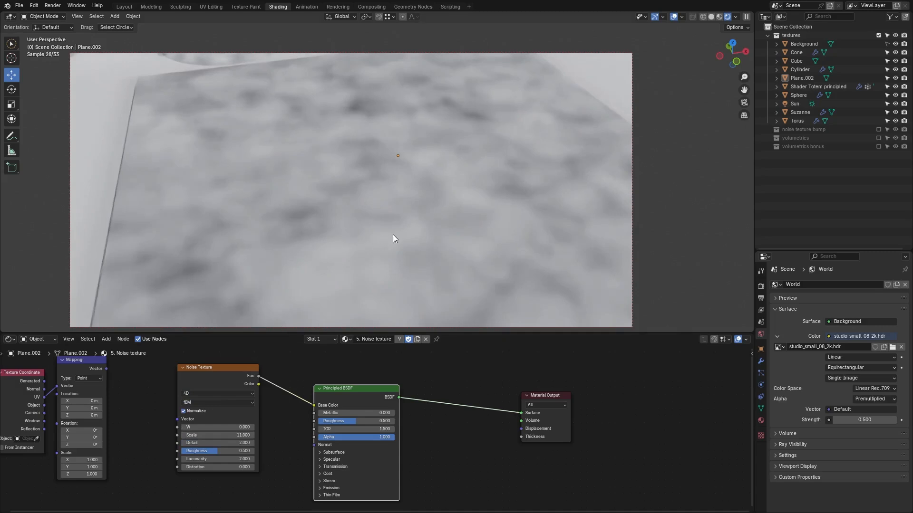
middle_click_drag(392, 234, 389, 251)
left_click(208, 394)
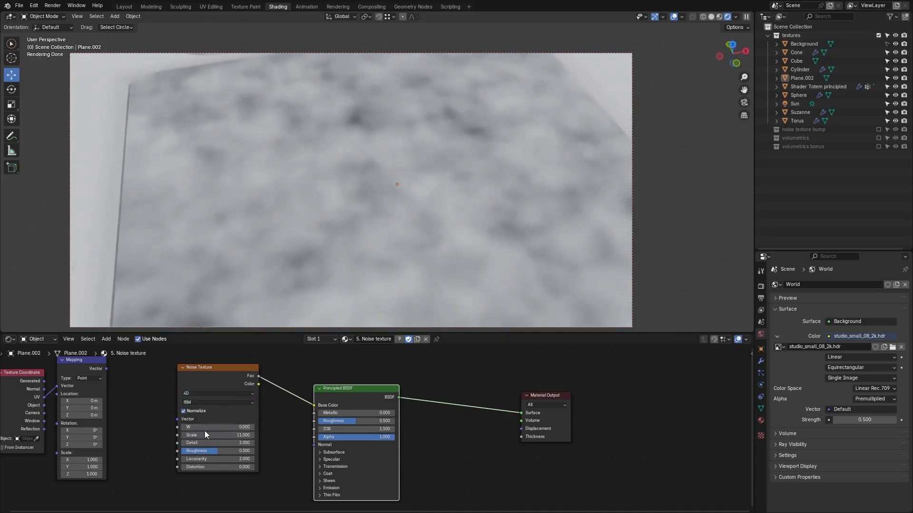
mouse_move(204, 427)
left_mouse_down()
mouse_move(281, 427)
mouse_move(203, 426)
left_mouse_up()
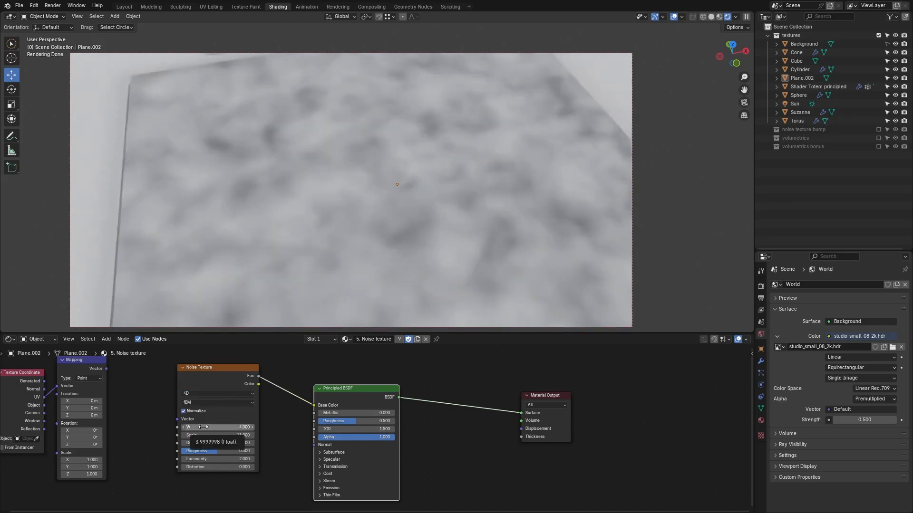
Step: Return the Noise Texture's dimensions to 3D and set its detail to 9.41
left_click(194, 394)
left_click(194, 424)
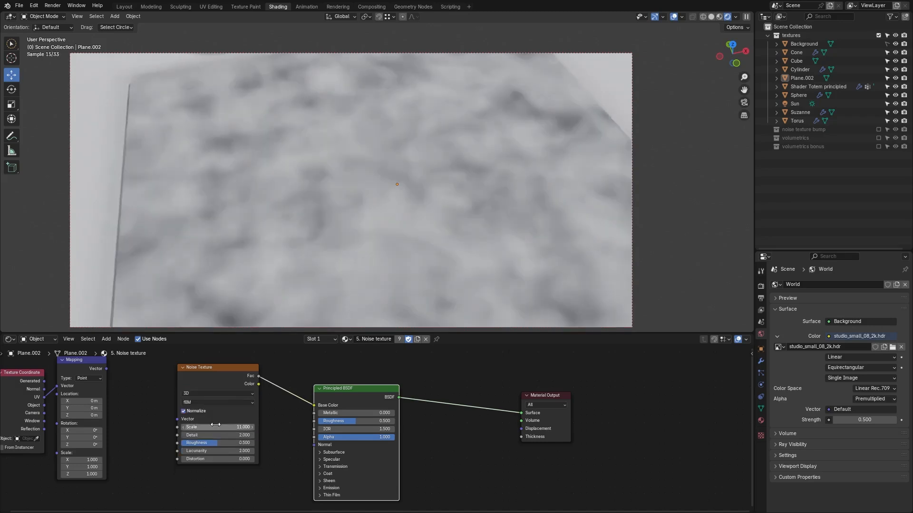
mouse_move(211, 435)
left_mouse_down()
mouse_move(238, 435)
mouse_move(210, 446)
left_mouse_up()
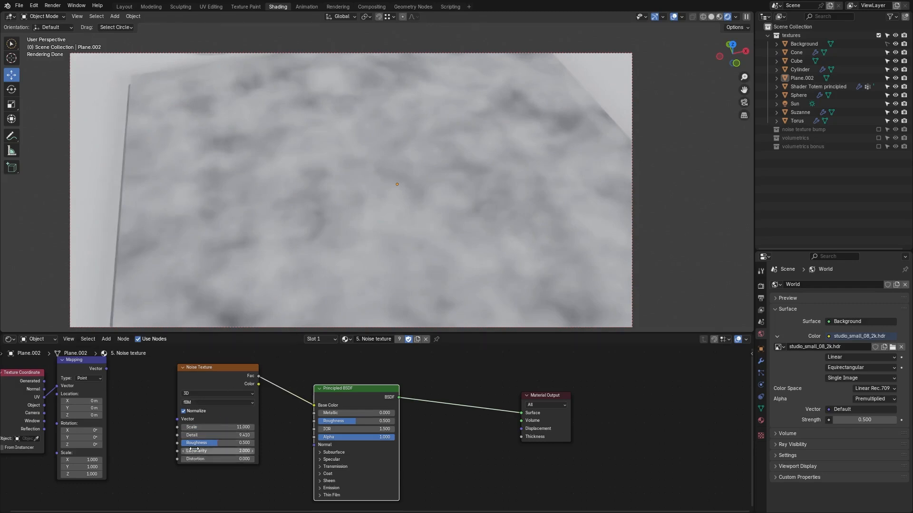
Step: Try the Noise Texture's roughness at 0.742 for comparison and settle it at 0.086
left_click_drag(198, 443, 213, 442)
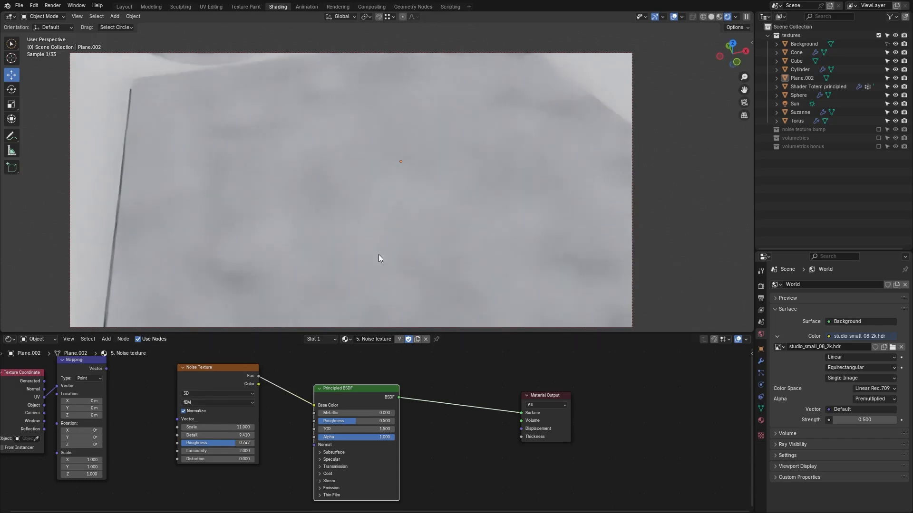
scroll(378, 255, "up", 2)
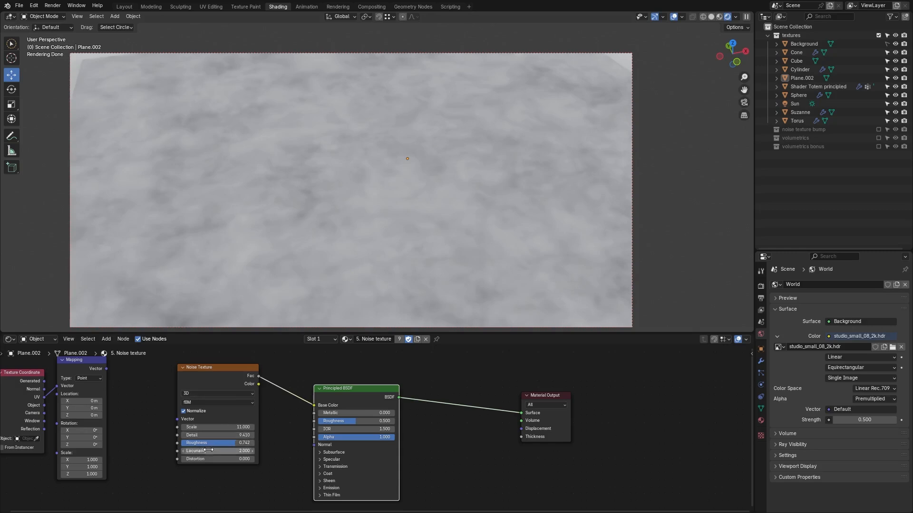
left_click_drag(213, 443, 235, 443)
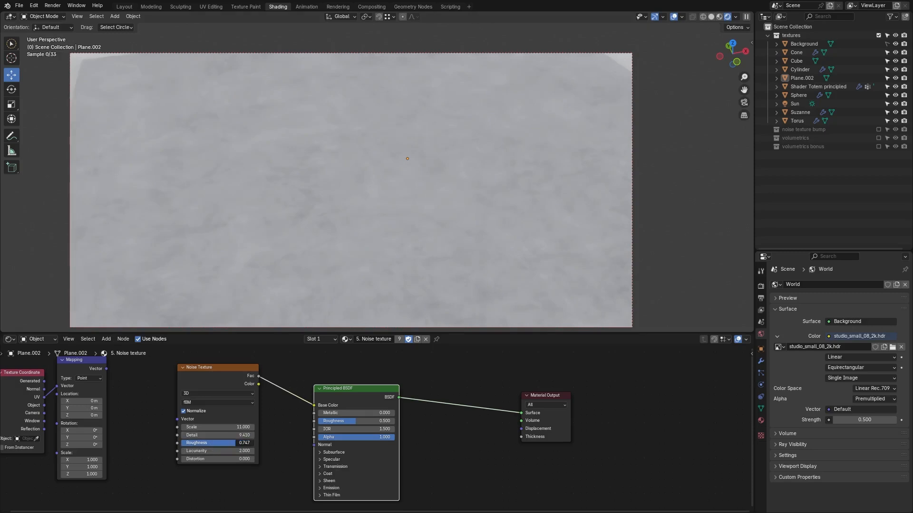
left_click_drag(235, 443, 188, 443)
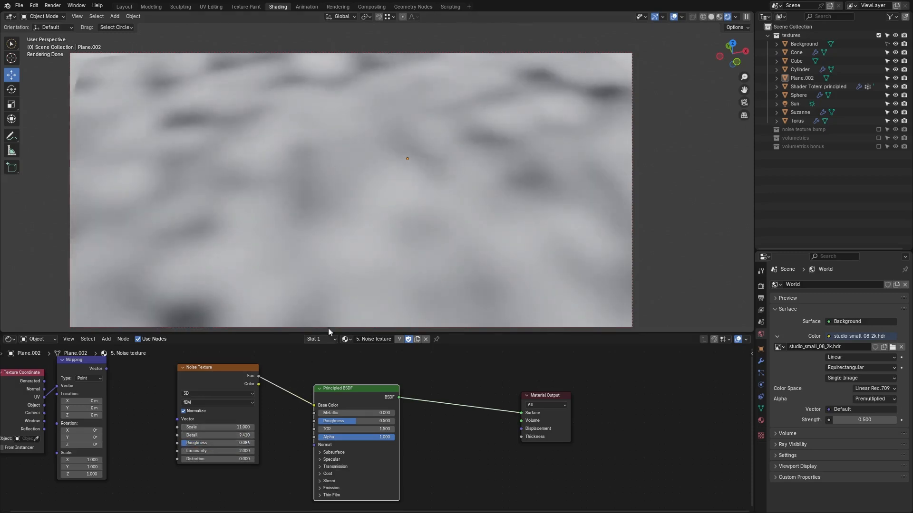
Step: Set the Noise Texture's lacunarity to 8.9 and its distortion to 6.5, checking the pattern on the plane
scroll(357, 281, "down", 8)
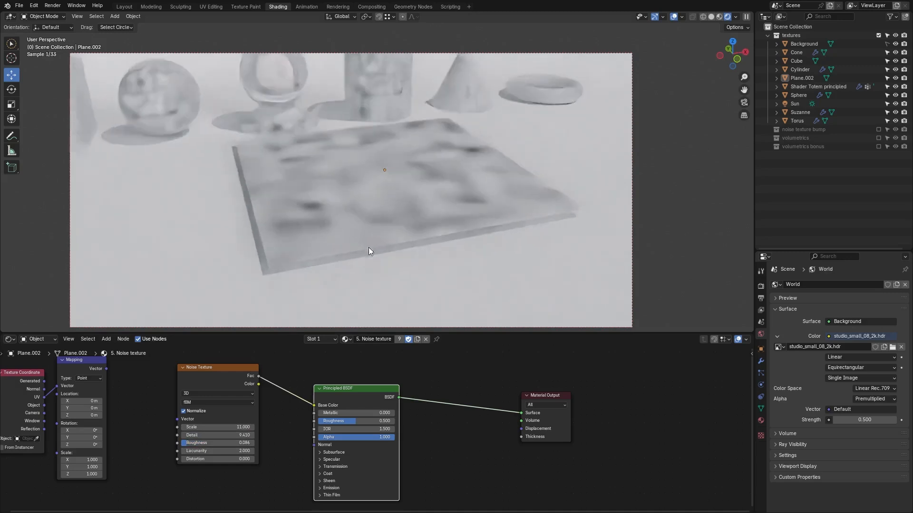
scroll(369, 246, "up", 3)
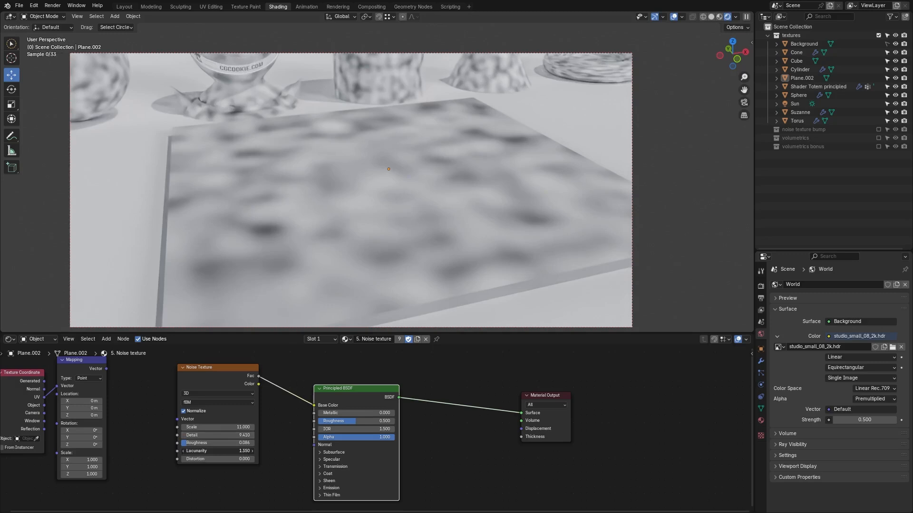
mouse_move(218, 451)
left_mouse_down()
mouse_move(190, 451)
mouse_move(233, 450)
left_mouse_up()
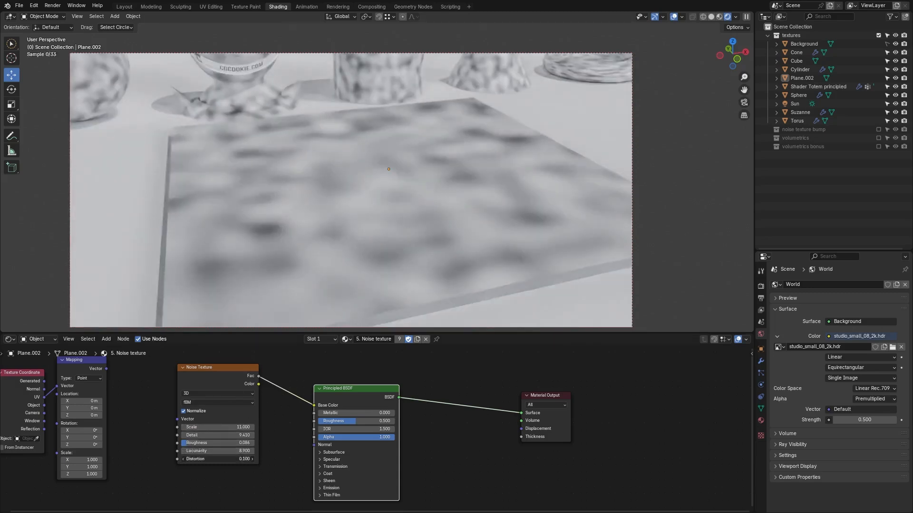
left_click_drag(219, 459, 198, 459)
middle_click_drag(431, 261, 427, 291)
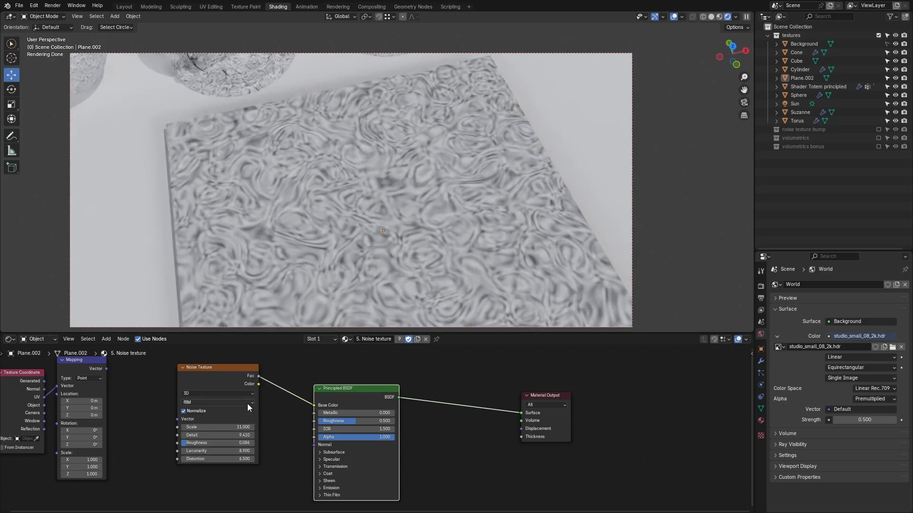
scroll(275, 408, "up", 3)
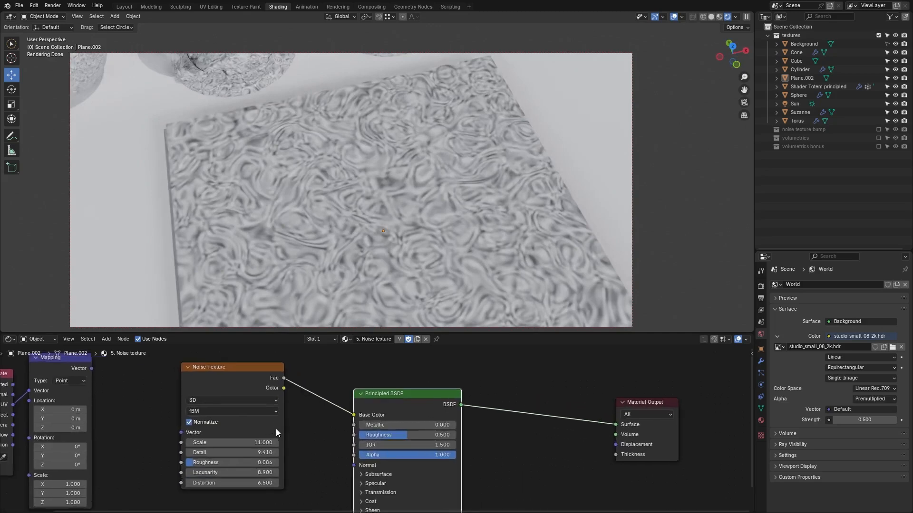
Step: Look over the available noise types and reset the Noise Texture's distortion to 0
left_click(193, 410)
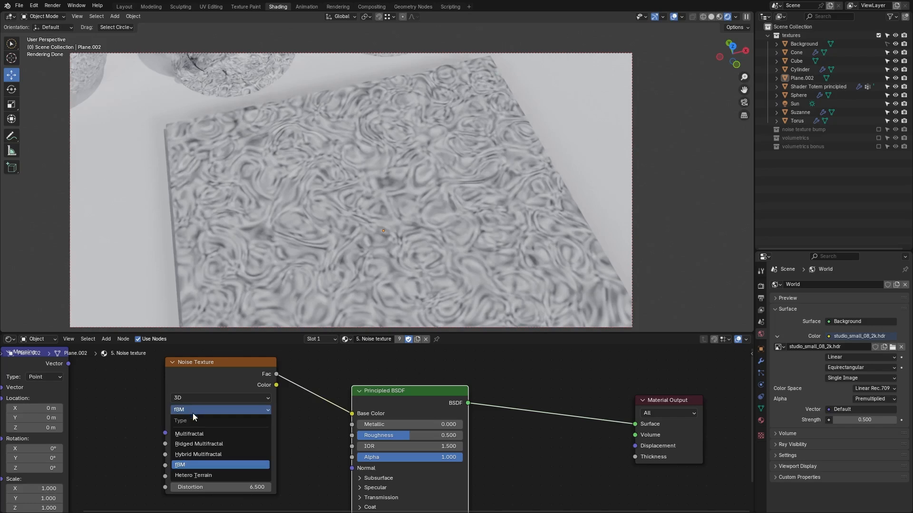
left_click(188, 468)
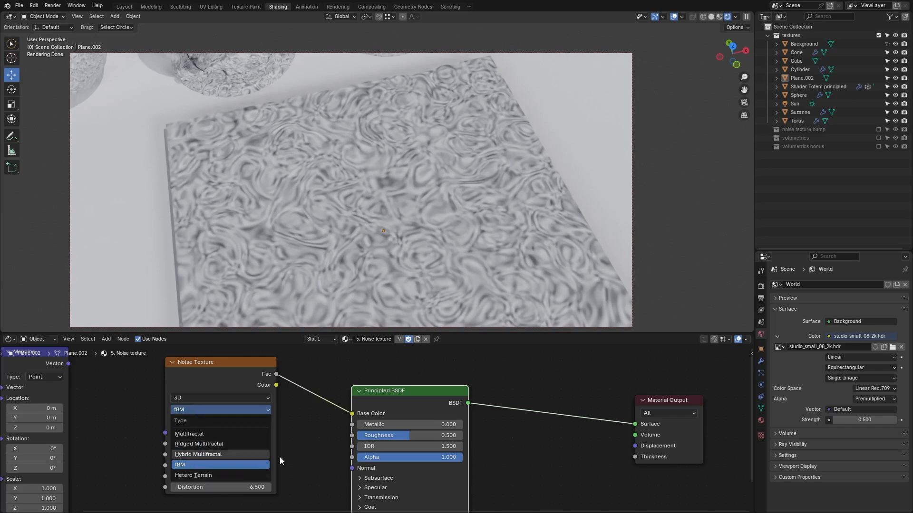
left_click_drag(225, 488, 223, 487)
key("BackSpace")
Step: Compare the Multifractal, Ridged Multifractal and Hybrid Multifractal types of the Noise Texture on the plane
left_click(215, 409)
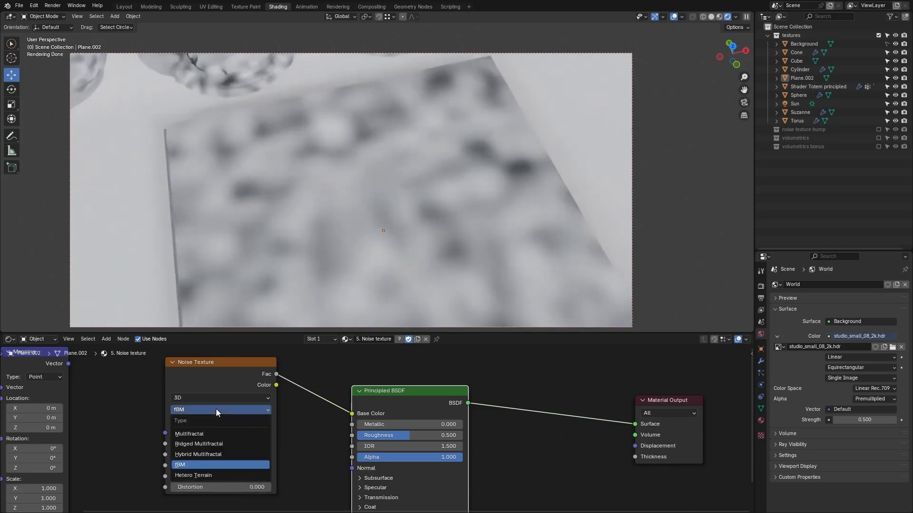
left_click(205, 433)
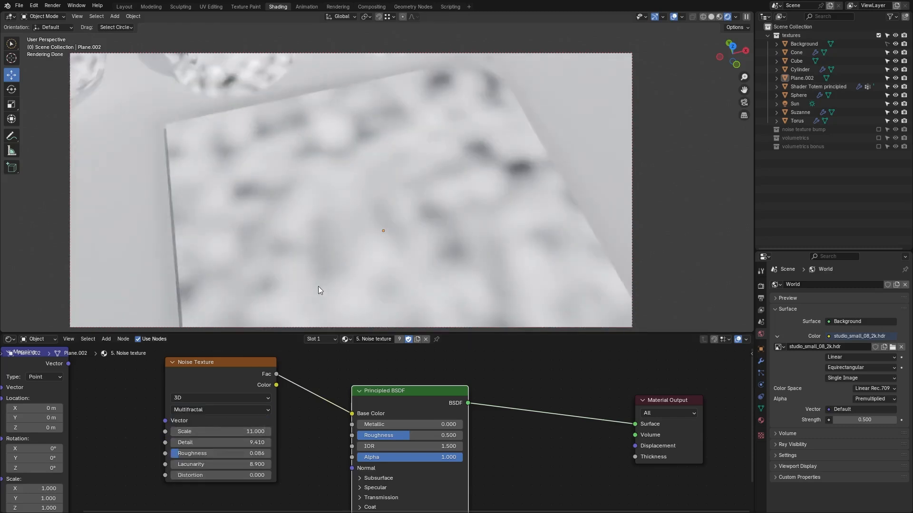
middle_click_drag(318, 290, 326, 283)
left_click(213, 409)
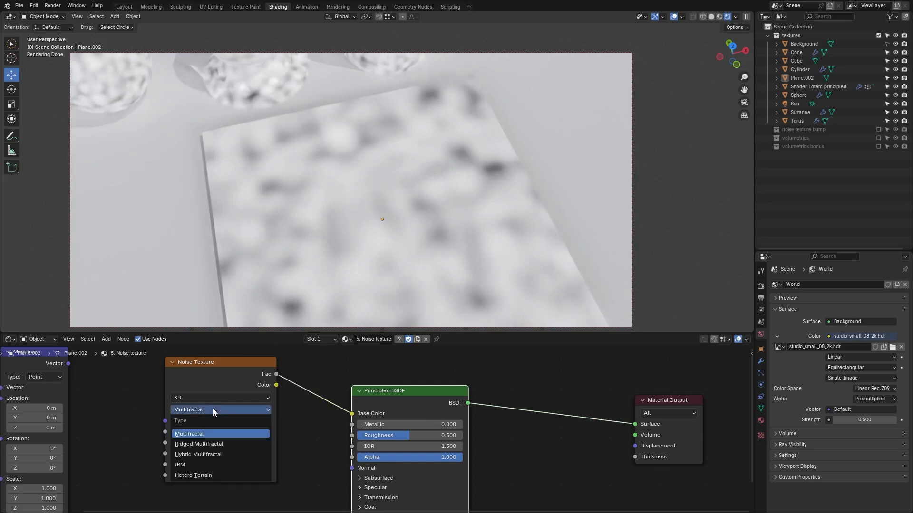
left_click(186, 443)
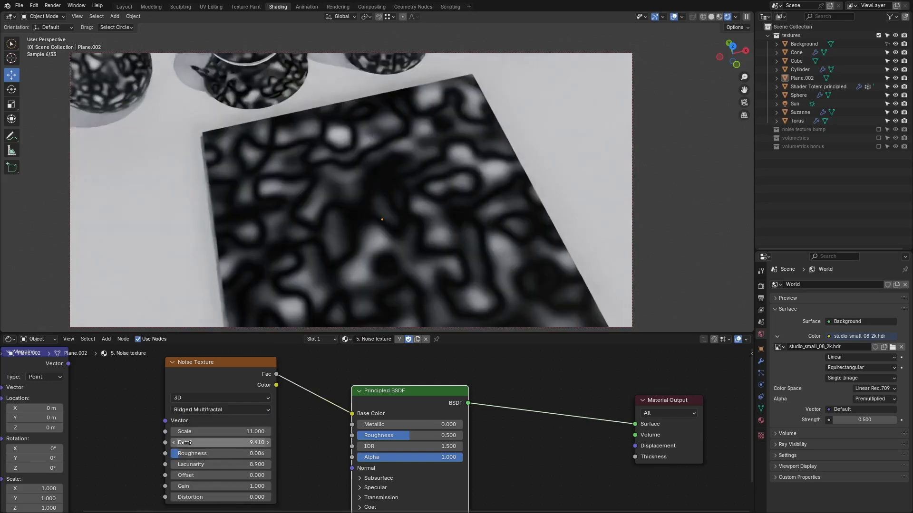
left_click(197, 410)
left_click(191, 454)
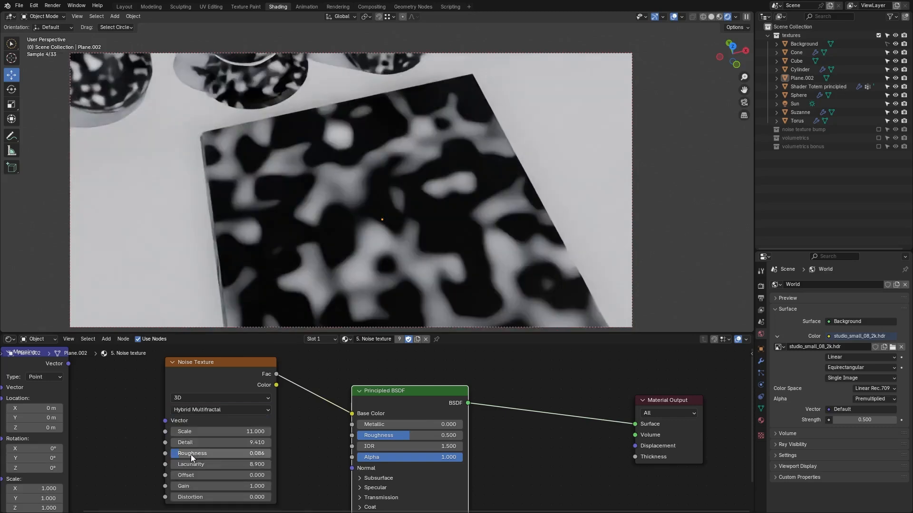
Step: Switch the Noise Texture's type to Hetero Terrain with an offset of 0.3 and a distortion of 0.95
left_click(194, 412)
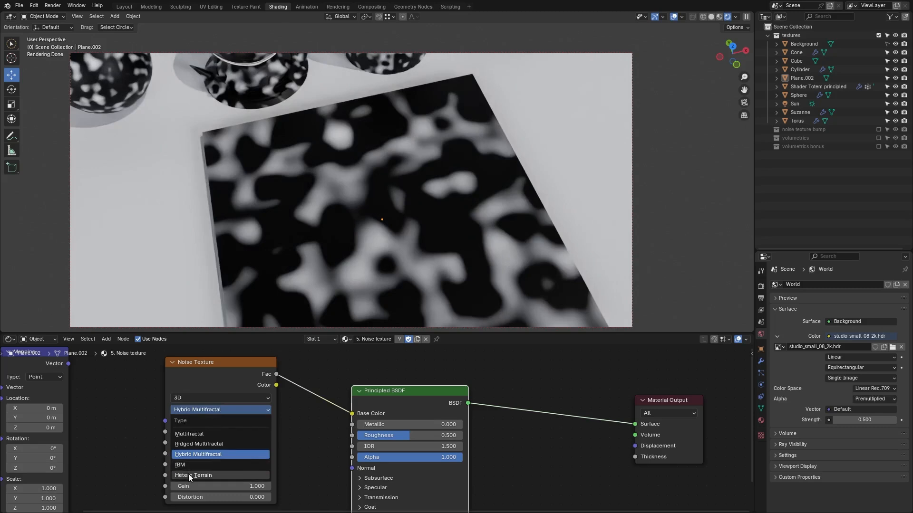
left_click(188, 475)
middle_click_drag(292, 441, 290, 426)
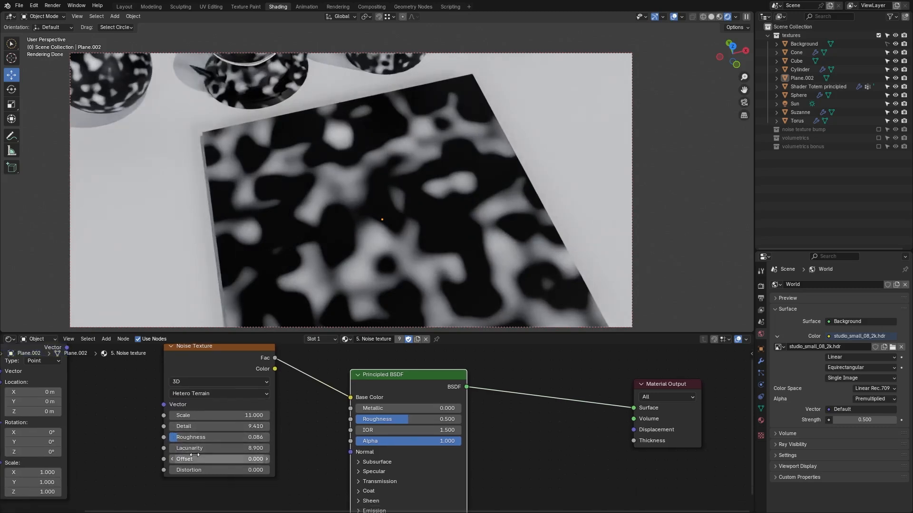
mouse_move(219, 459)
left_mouse_down()
mouse_move(243, 460)
mouse_move(204, 470)
mouse_move(237, 470)
mouse_move(216, 470)
left_mouse_up()
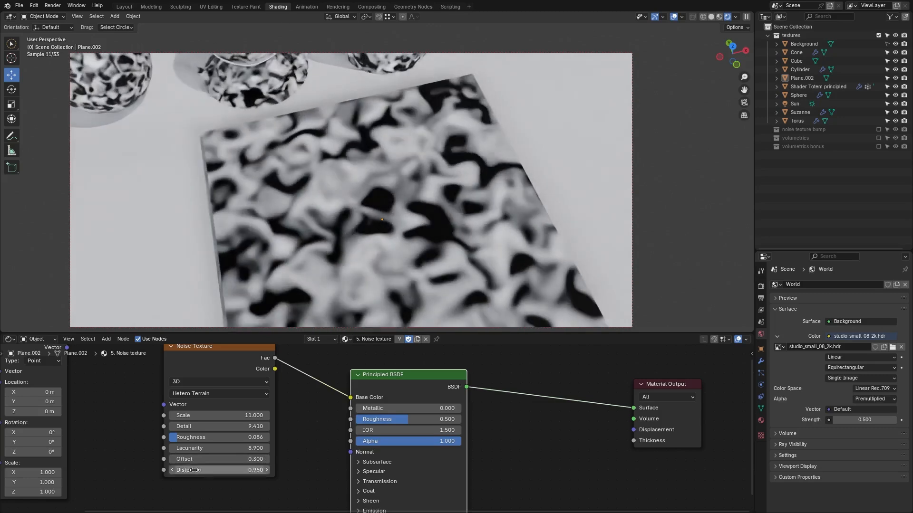
Step: Set the Noise Texture's detail to 5.66, change its type to Multifractal and adjust its scale
left_click_drag(219, 426, 201, 426)
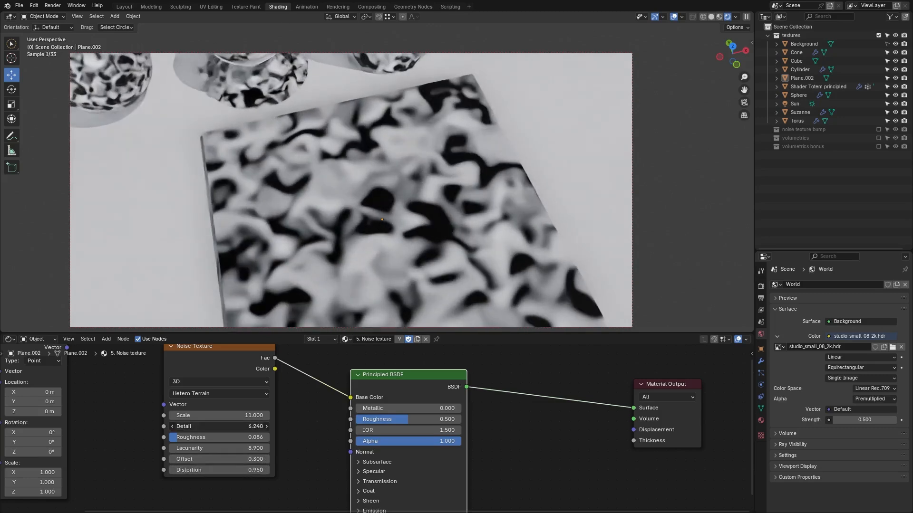
left_click(205, 393)
left_click(197, 418)
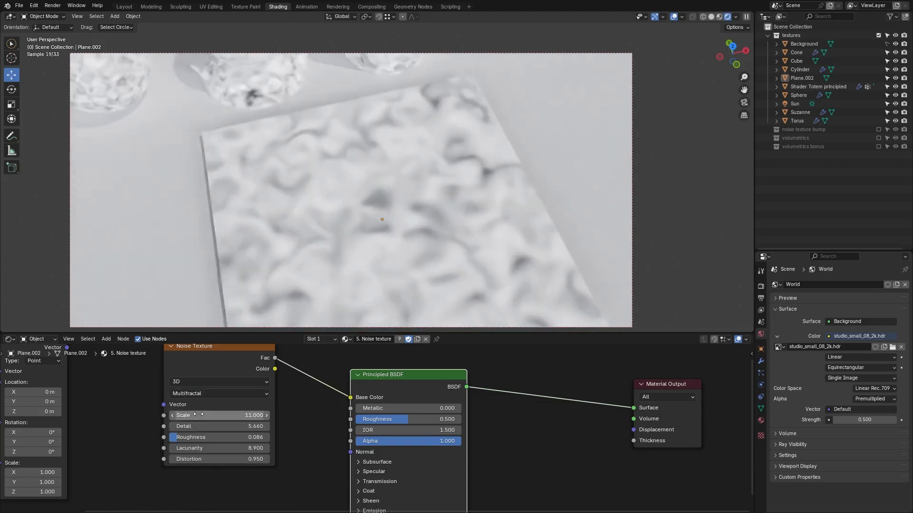
left_click_drag(200, 415, 189, 415)
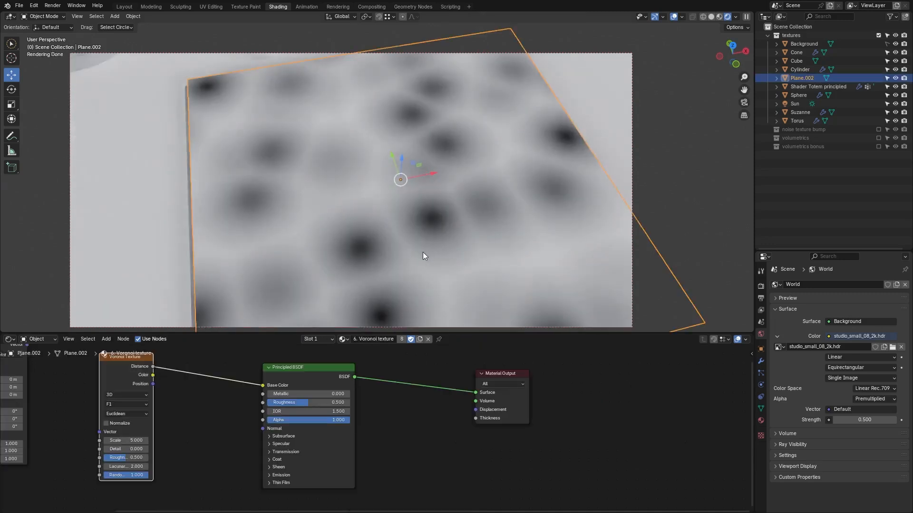
Step: Set the Voronoi Texture's scale to 11.68, detail to 0.3, roughness to 0.236 and lacunarity to 4.6
scroll(179, 411, "up", 2)
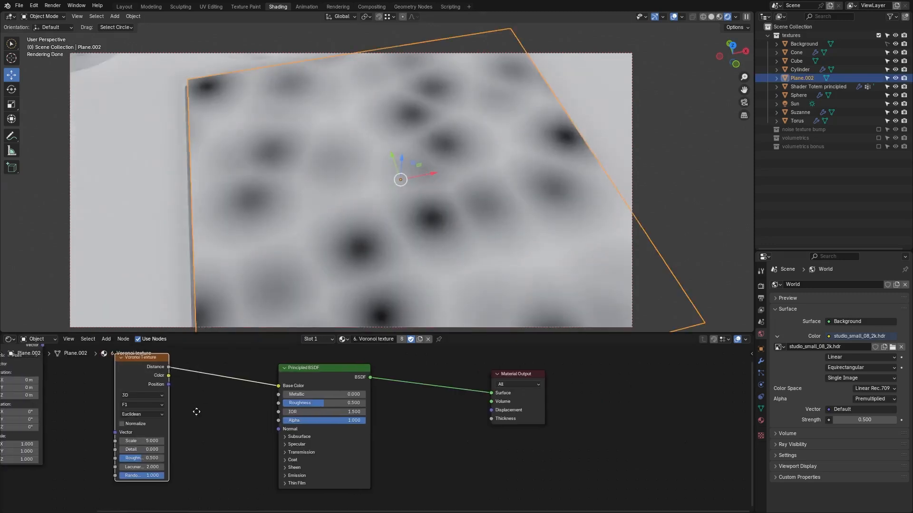
left_click_drag(127, 443, 106, 464)
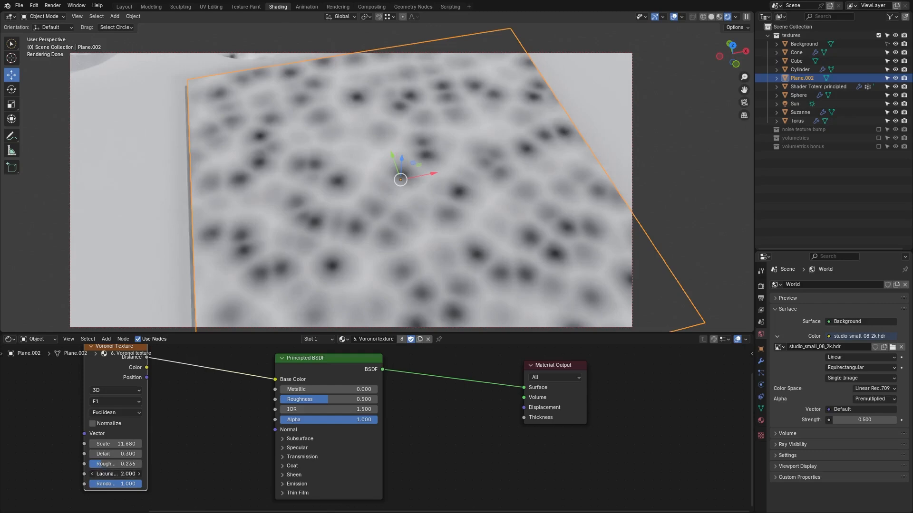
mouse_move(116, 473)
left_mouse_down()
mouse_move(74, 485)
mouse_move(114, 484)
left_mouse_up()
Step: Preview the Voronoi Texture in 2D and switch its dimensions back to 3D
left_click(104, 391)
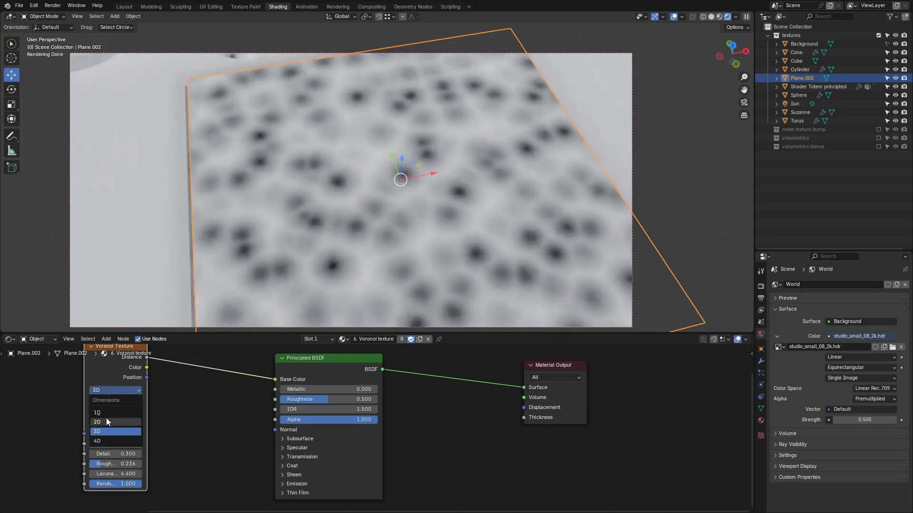
left_click(107, 422)
left_click(105, 390)
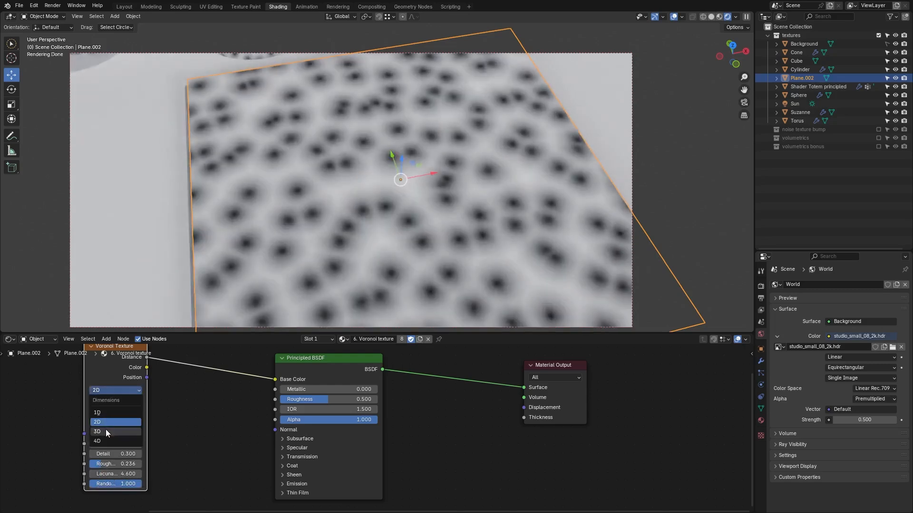
left_click(106, 430)
Step: Change the Voronoi Texture's feature output to F2
left_click(108, 402)
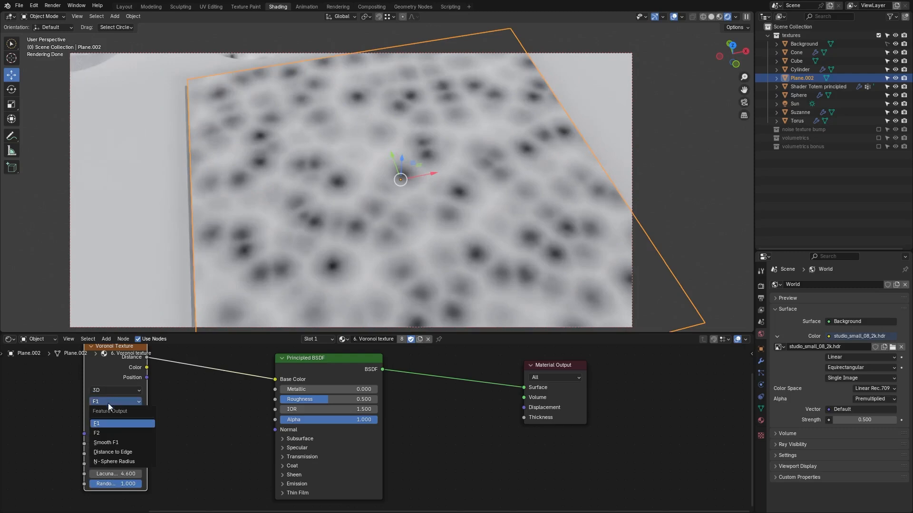
left_click(105, 433)
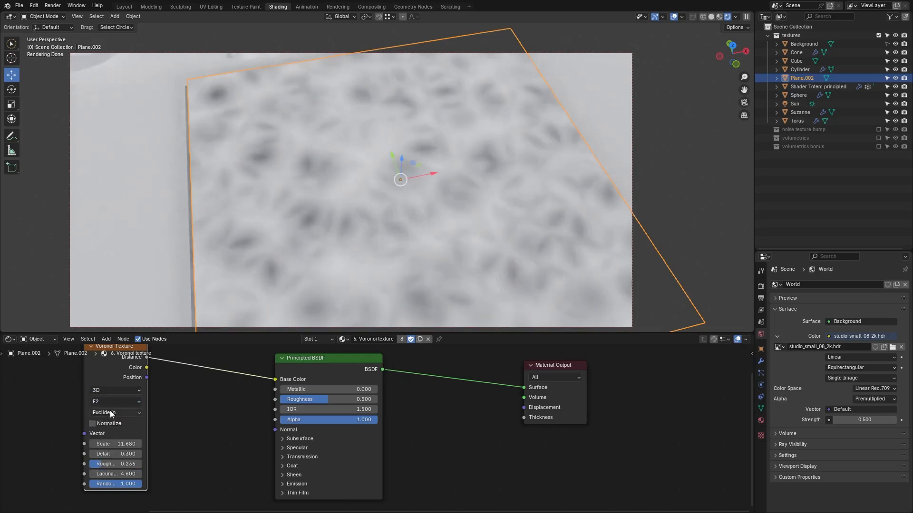
Step: Try the Voronoi Texture's Smooth F1, Distance to Edge and N-Sphere Radius feature outputs, and set it to F1
left_click(110, 403)
left_click(112, 444)
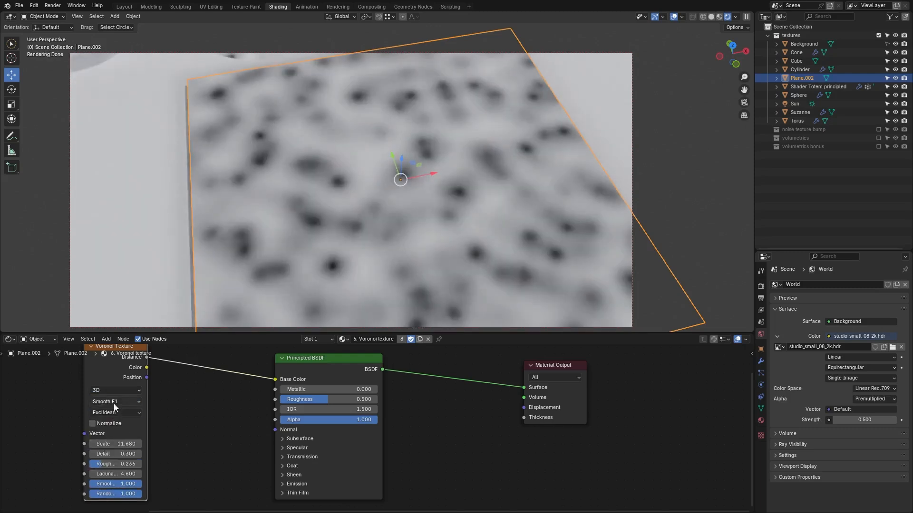
left_click(114, 404)
left_click(113, 450)
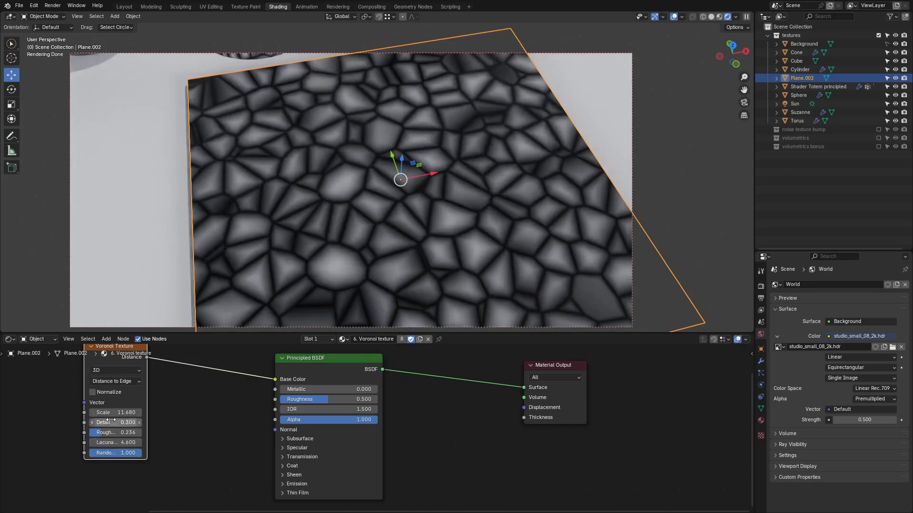
left_click(105, 381)
left_click(104, 437)
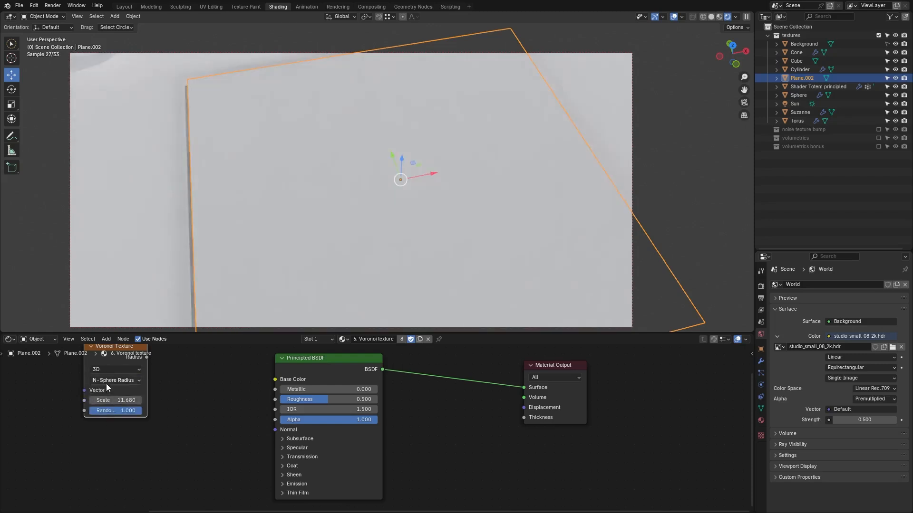
left_click(107, 387)
left_click(104, 405)
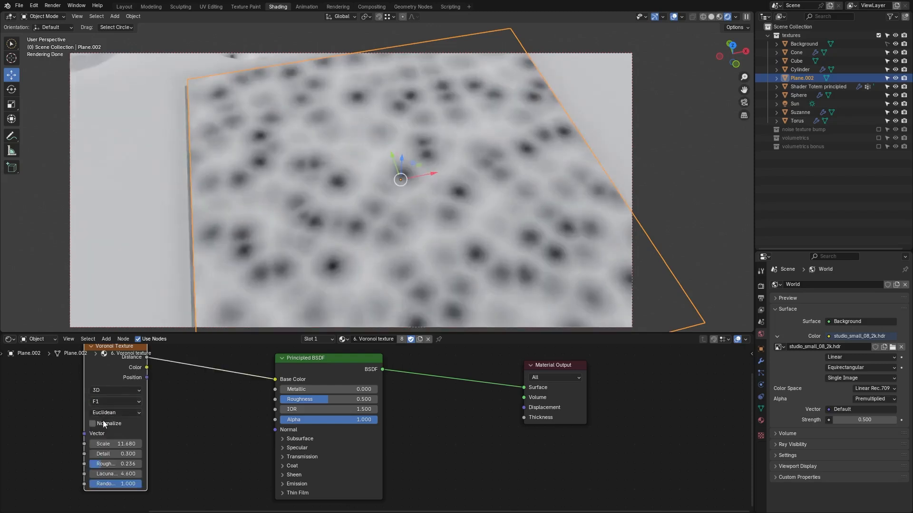
Step: Switch the Voronoi Texture's distance metric to Manhattan and on to Minkowski, and inspect the pattern on the plane
left_click(102, 413)
left_click(102, 444)
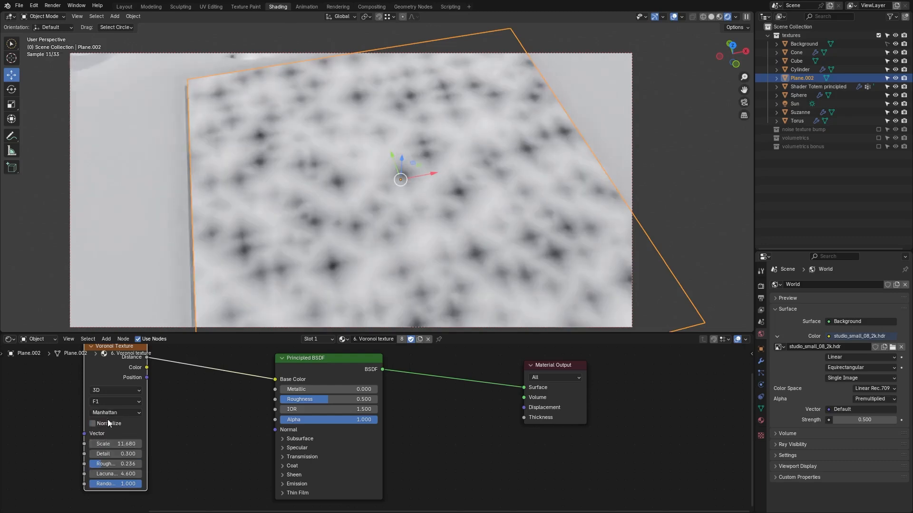
left_click(108, 413)
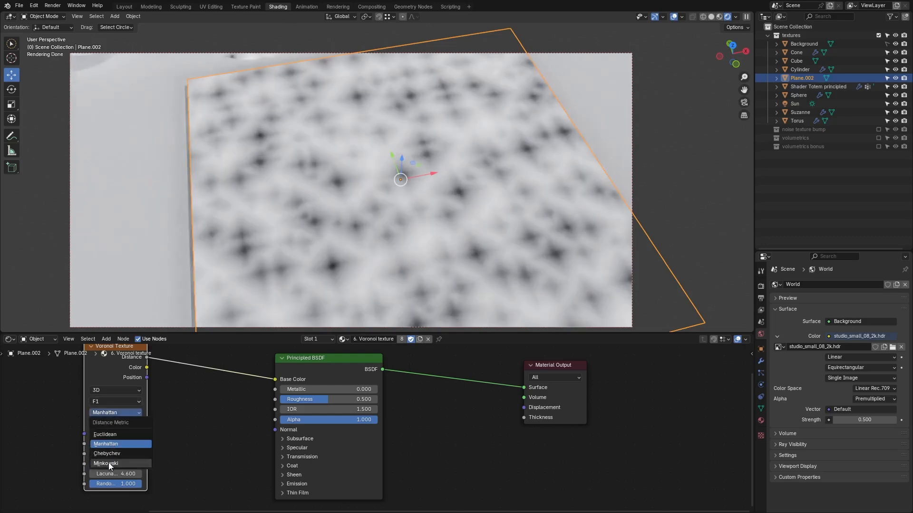
left_click(108, 463)
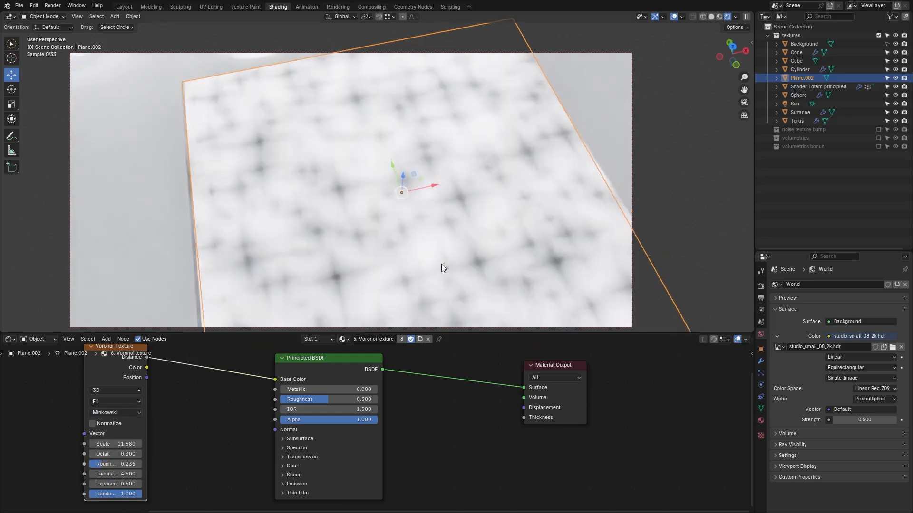
middle_click_drag(441, 263, 404, 260)
mouse_move(417, 267)
middle_mouse_down()
mouse_move(407, 230)
mouse_move(418, 259)
middle_mouse_up()
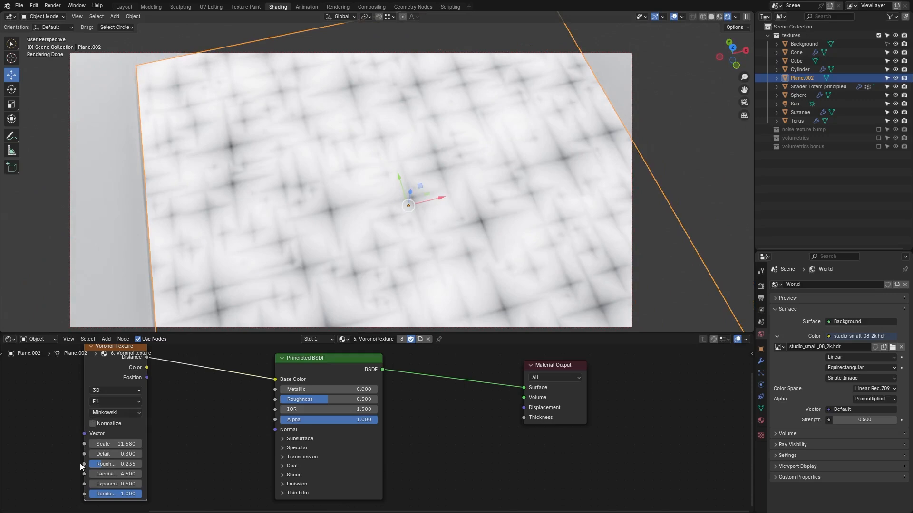
Step: Preview the Voronoi Texture's Manhattan and Chebychev metrics, restore Euclidean, and toggle Normalize on and off
left_click(109, 413)
left_click(107, 439)
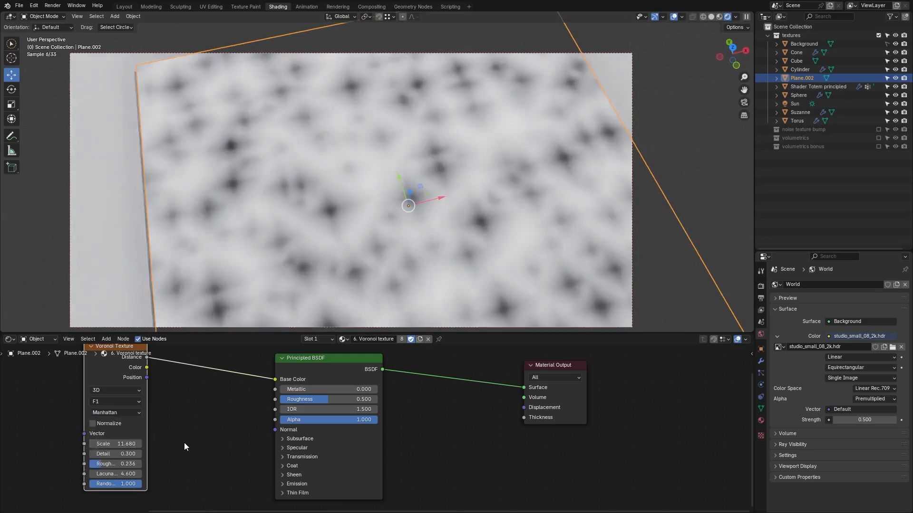
left_click(116, 413)
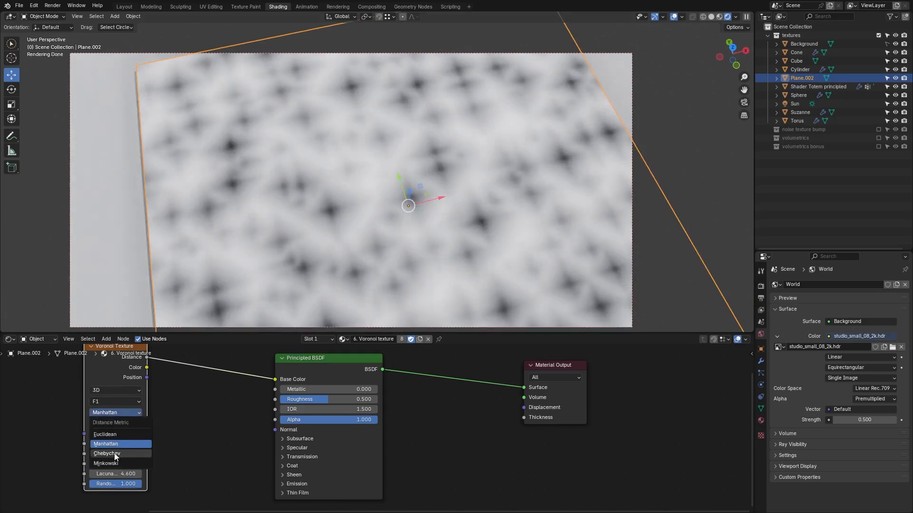
left_click(115, 454)
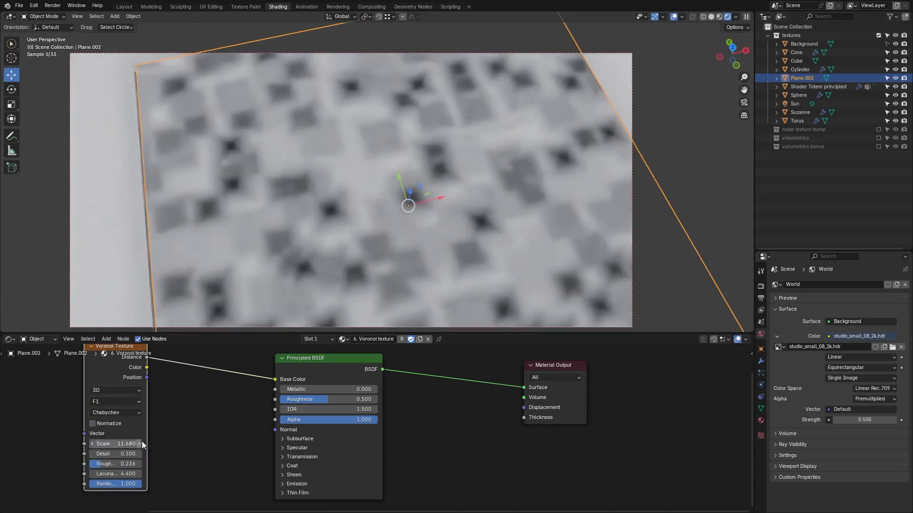
left_click(104, 413)
left_click(107, 435)
left_click(108, 424)
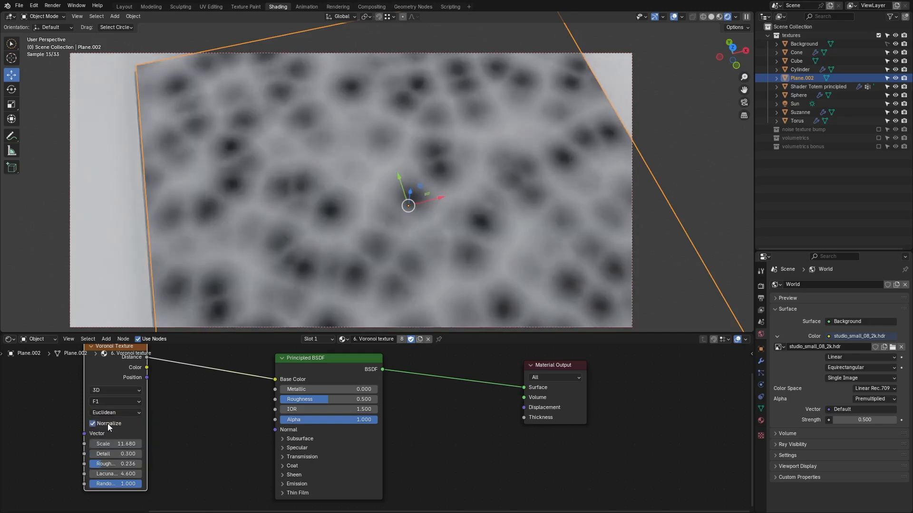
left_click(109, 426)
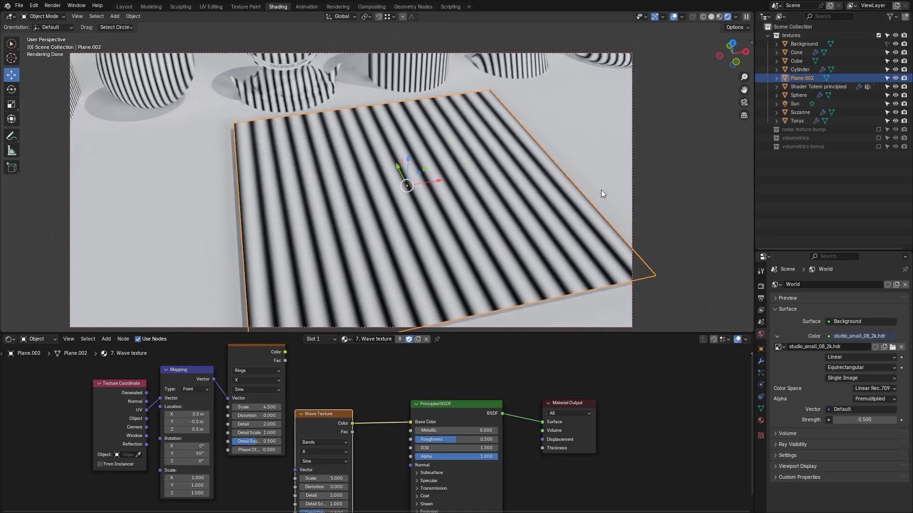
Step: Set the unconnected Wave Texture to Bands, and preview the connected Wave Texture's Z direction before returning it to X
left_click(601, 189)
mouse_move(586, 232)
middle_mouse_down()
mouse_move(566, 214)
mouse_move(617, 216)
mouse_move(537, 222)
mouse_move(576, 229)
middle_mouse_up()
scroll(583, 215, "down", 5)
scroll(474, 249, "up", 6)
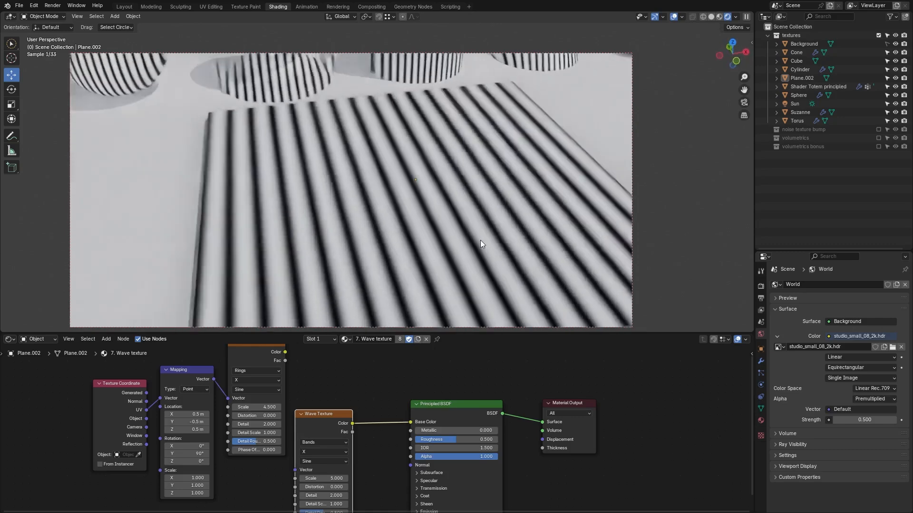
mouse_move(480, 240)
middle_mouse_down()
mouse_move(478, 230)
mouse_move(481, 238)
mouse_move(470, 236)
middle_mouse_up()
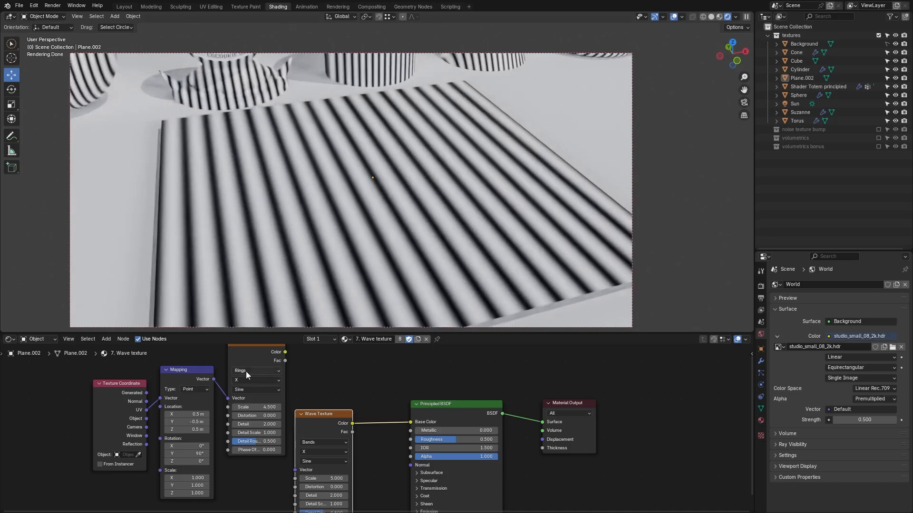
scroll(246, 371, "up", 1, "ctrl")
scroll(326, 443, "down", 1, "ctrl")
scroll(326, 443, "up", 1, "ctrl")
scroll(322, 451, "down", 3, "ctrl")
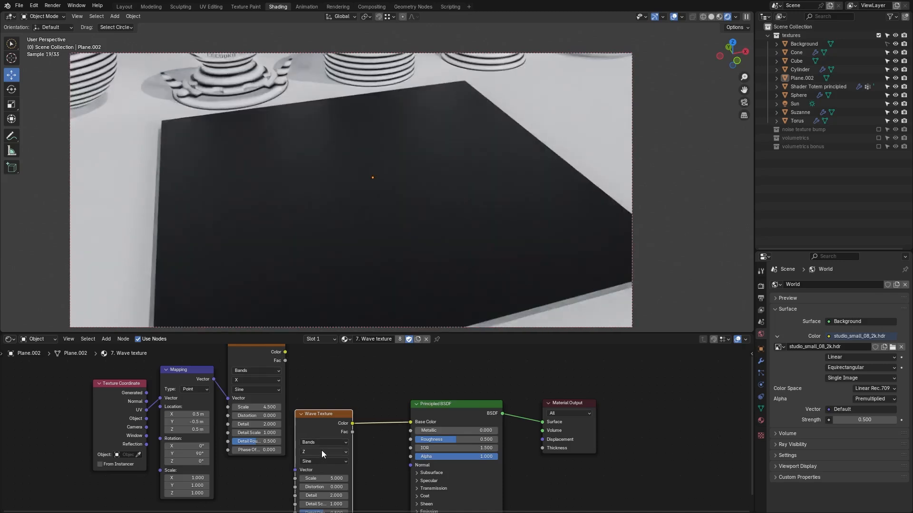
scroll(321, 449, "down", 1, "ctrl")
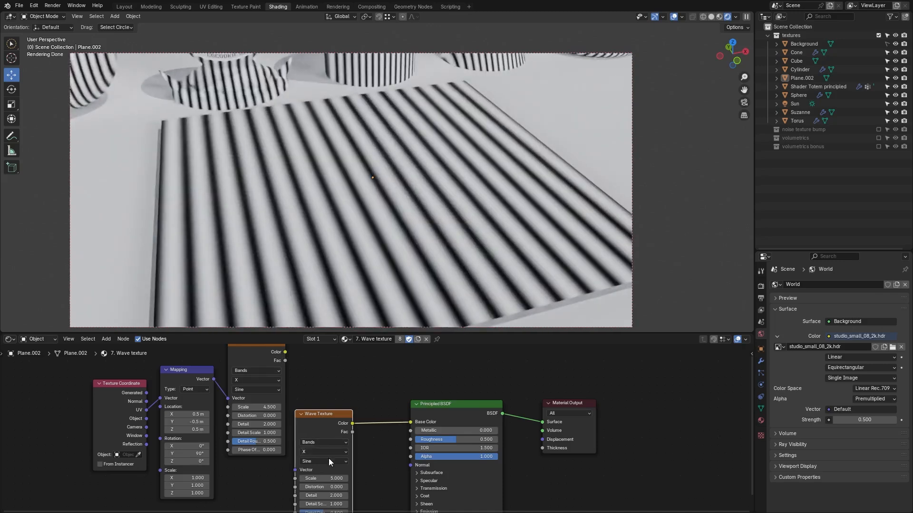
Step: Connect the mapped Wave Texture's color to the Principled BSDF's base color and set its type to Rings
middle_click_drag(334, 464, 321, 442)
middle_click_drag(283, 381, 281, 414)
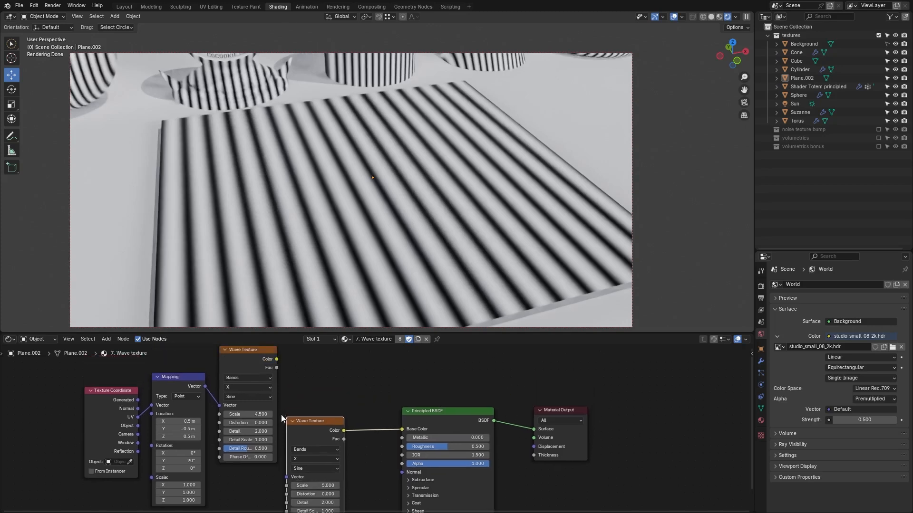
left_click_drag(275, 360, 404, 429)
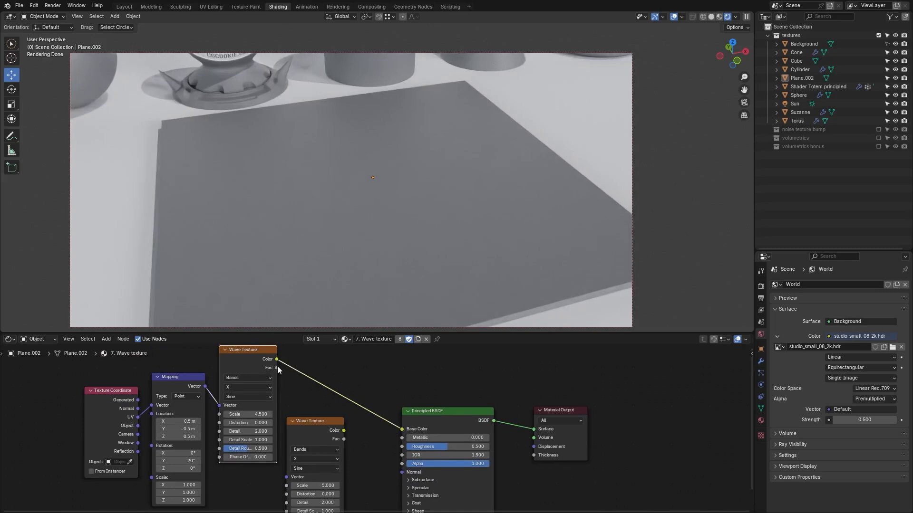
scroll(242, 377, "down", 1, "ctrl")
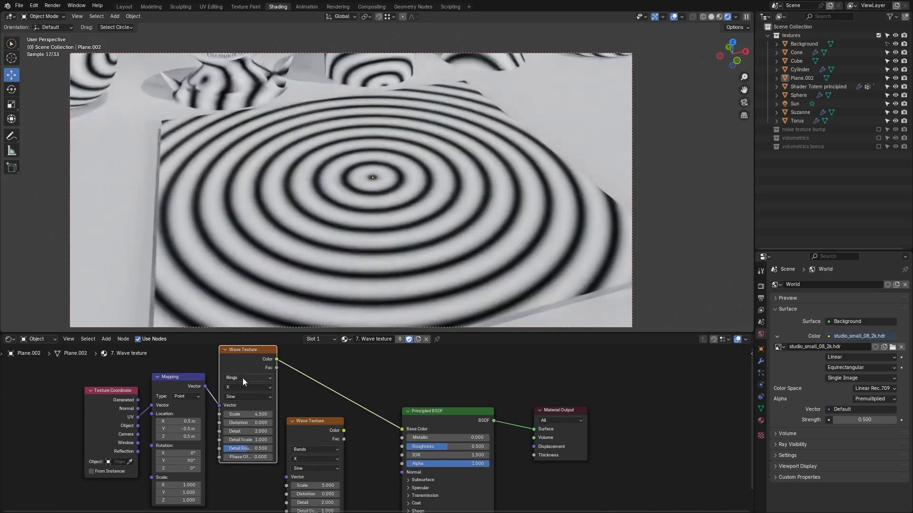
scroll(315, 425, "down", 2)
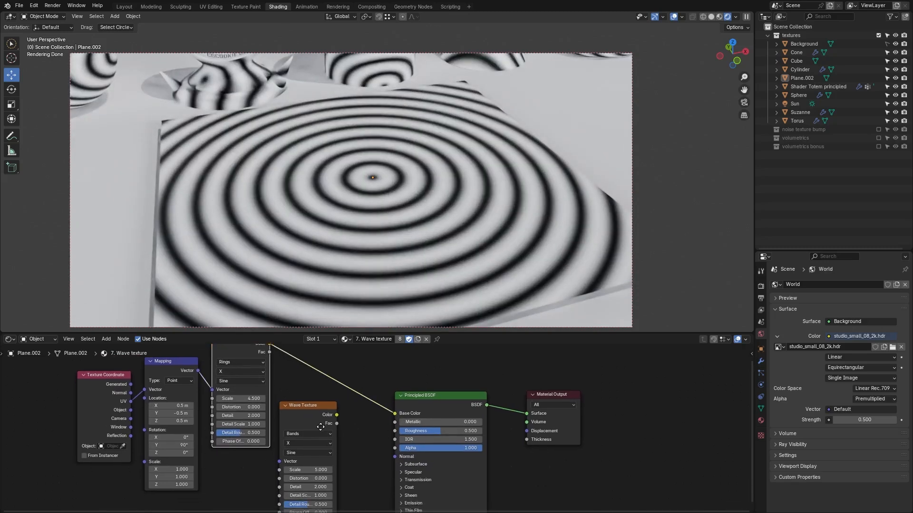
Step: Reconnect the Bands Wave Texture to the base color with scale 4.03, distortion 8.1, detail 4.37 and detail scale 1.6
left_click_drag(335, 410, 396, 408)
middle_click_drag(396, 409, 395, 387)
mouse_move(305, 443)
left_mouse_down()
mouse_move(317, 443)
mouse_move(294, 443)
mouse_move(333, 452)
mouse_move(288, 460)
mouse_move(310, 460)
left_mouse_up()
middle_click_drag(317, 468, 317, 443)
scroll(317, 441, "up", 3)
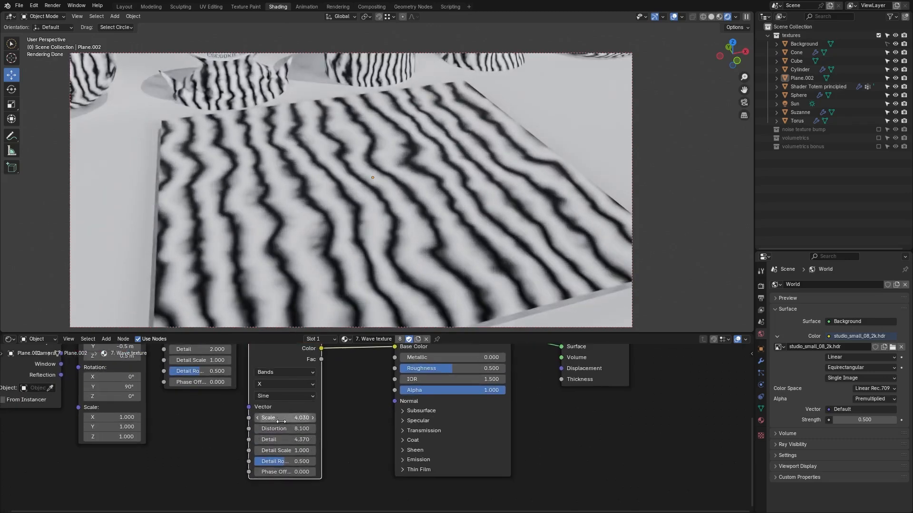
left_click_drag(305, 450, 311, 451)
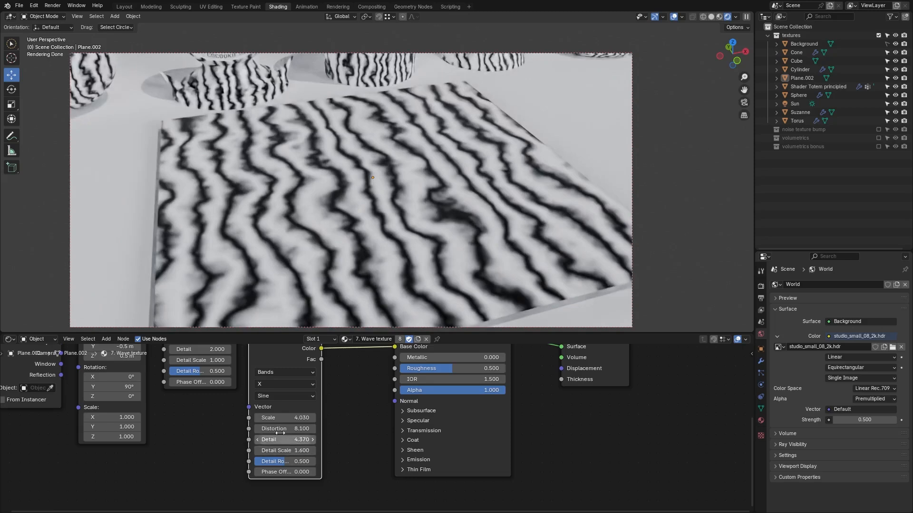
left_click(275, 395)
left_click(275, 424)
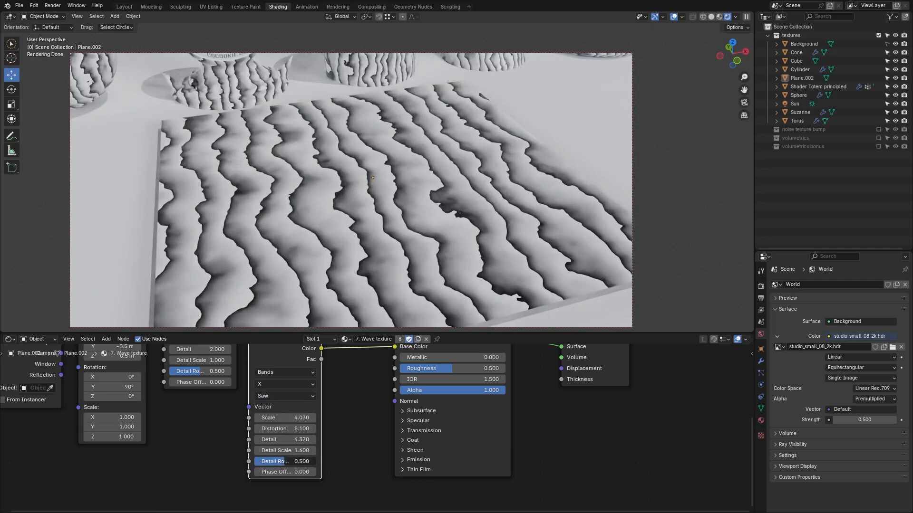
left_click_drag(285, 462, 272, 462)
Step: Preview the Wave Texture's Triangle profile, set the profile to Sine, and adjust the phase offset
left_click(279, 397)
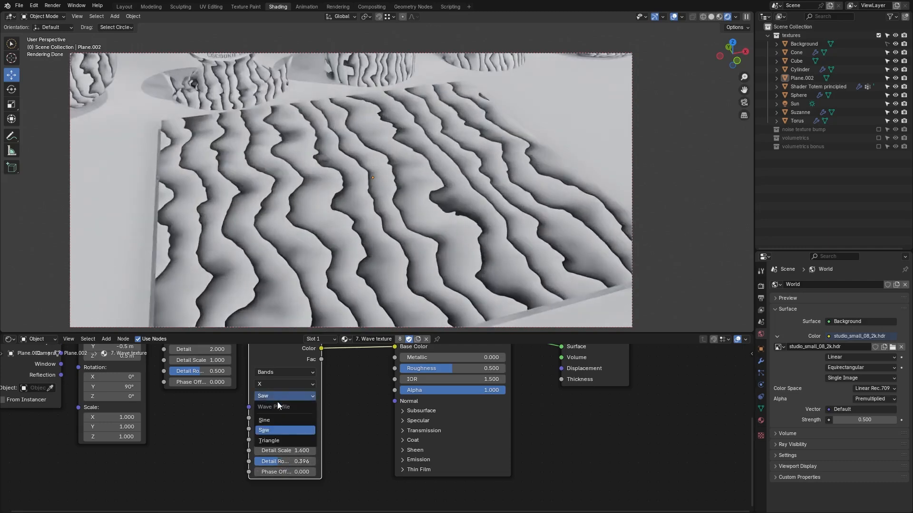
left_click(279, 442)
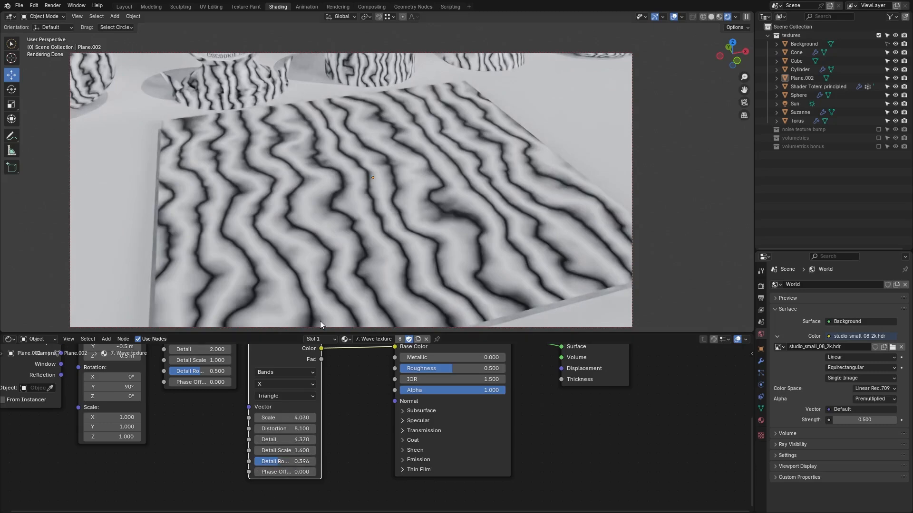
left_click(282, 396)
left_click(264, 420)
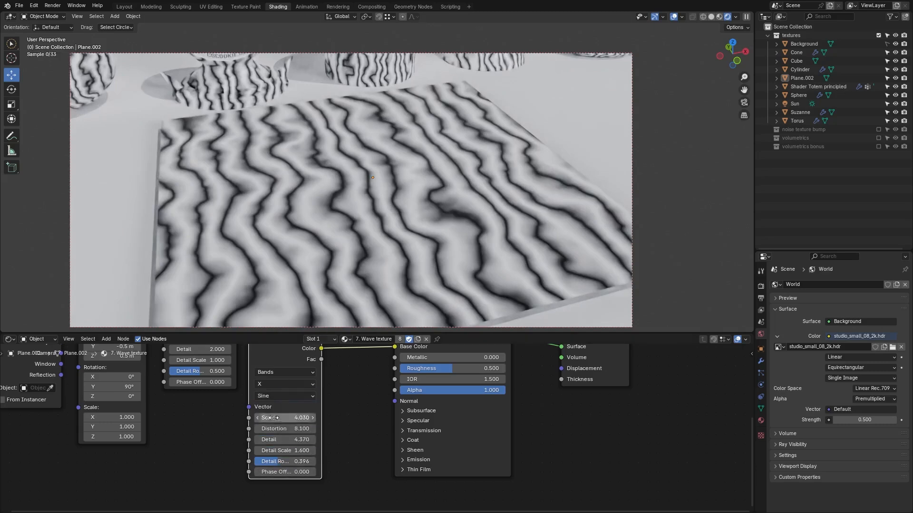
mouse_move(285, 472)
left_mouse_down()
mouse_move(418, 472)
mouse_move(278, 473)
left_mouse_up()
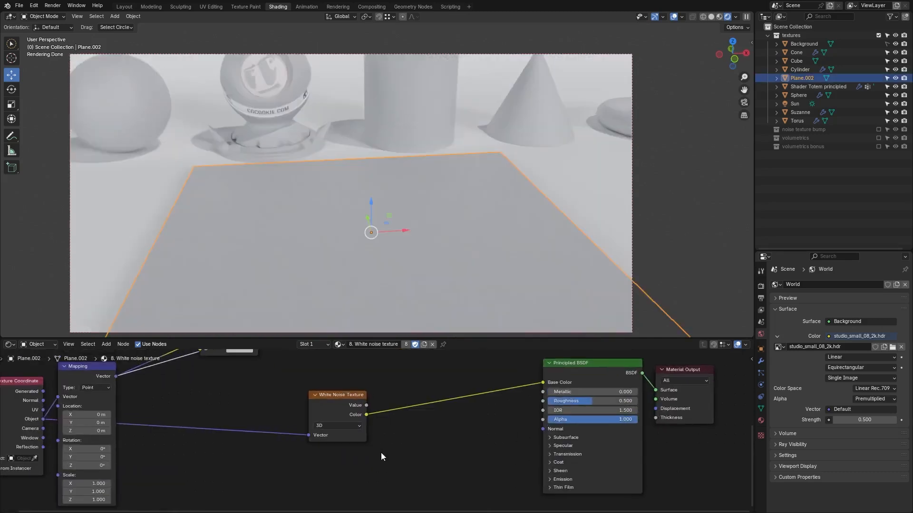
Step: Move the White Noise Texture node below the Linear Light node and reposition the UVGrid.png image node
middle_click_drag(384, 242, 413, 248)
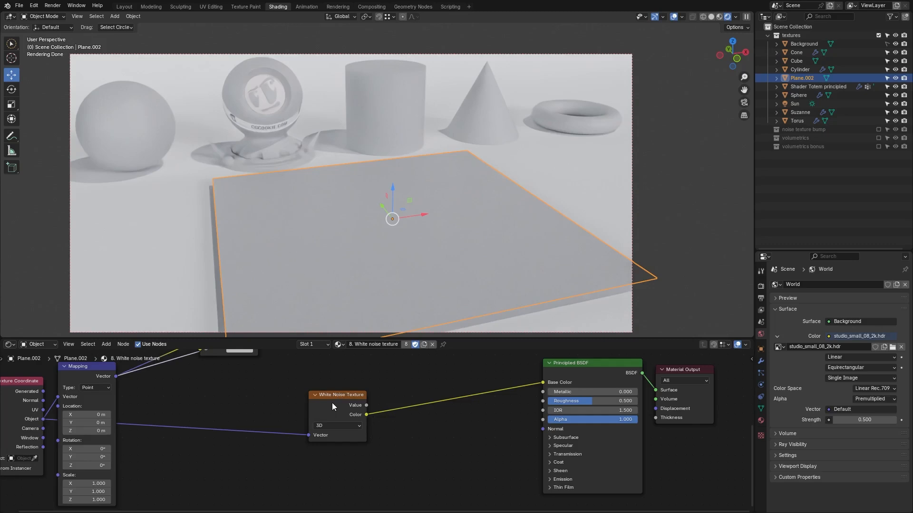
scroll(332, 403, "down", 4)
middle_click_drag(345, 381, 344, 421)
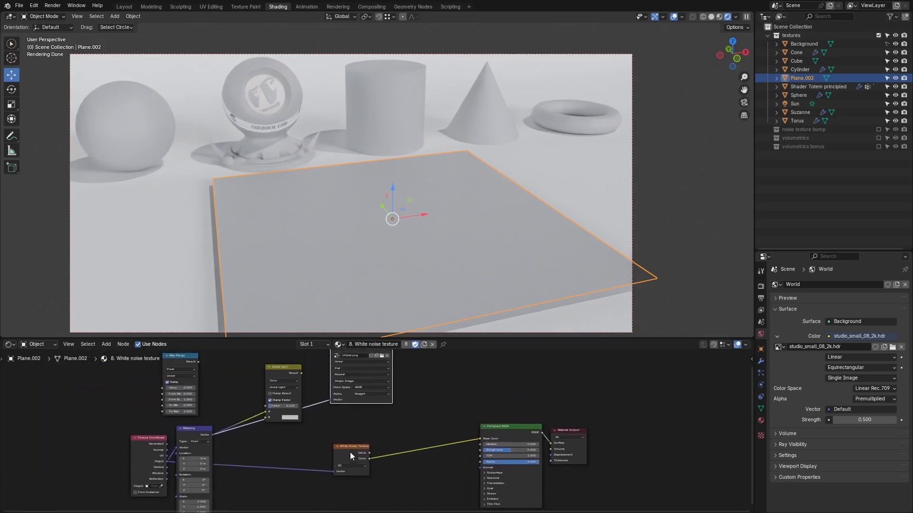
left_click_drag(350, 452, 286, 462)
middle_click_drag(340, 435, 291, 452)
left_click_drag(307, 364, 328, 388)
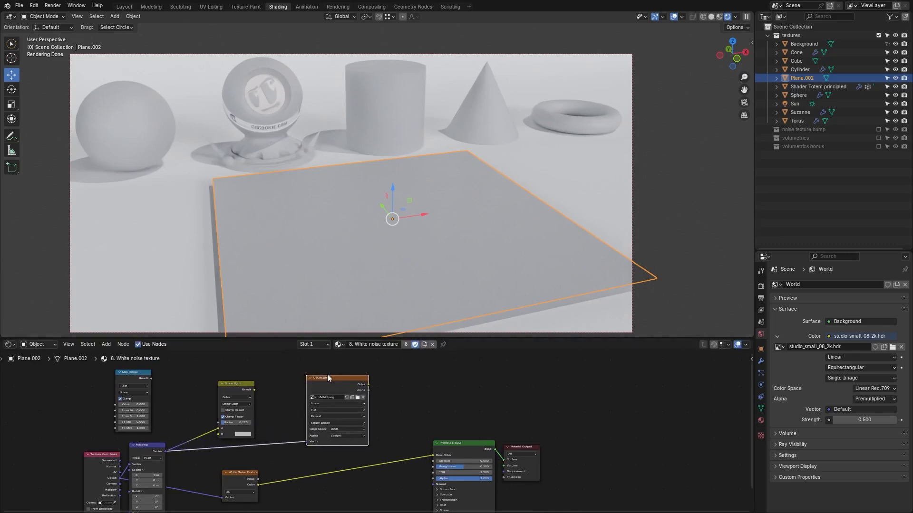
scroll(338, 393, "up", 2)
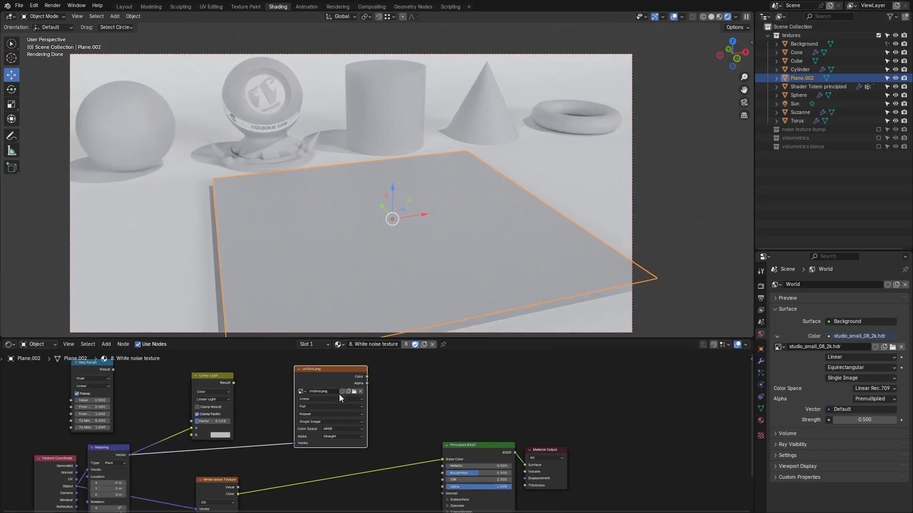
Step: Connect the UVGrid.png color to the Principled BSDF's base color and the BSDF to the Material Output's surface
left_click(338, 384, "ctrl+shift")
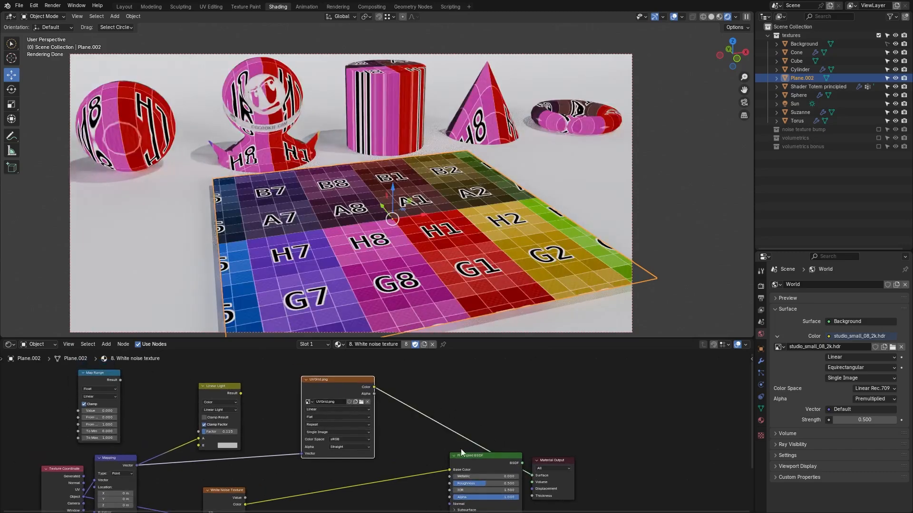
left_click_drag(427, 457, 449, 470)
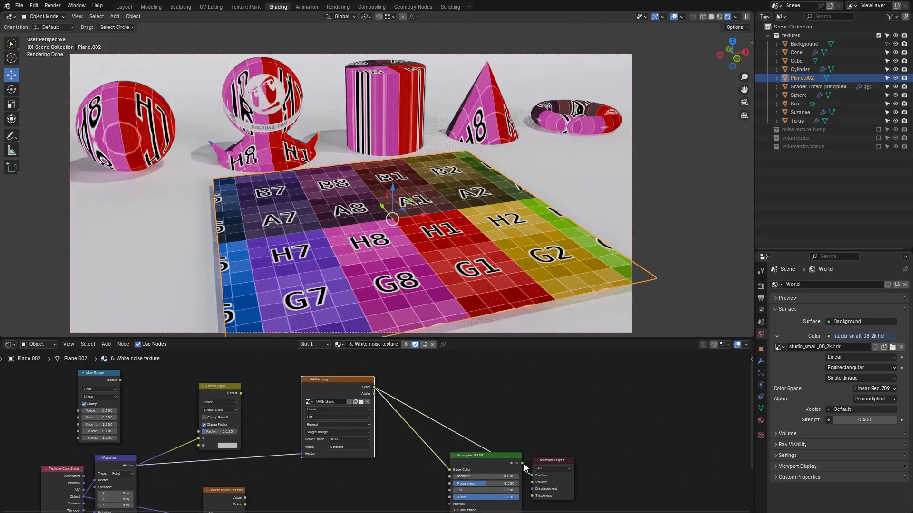
left_click_drag(522, 463, 534, 477)
middle_click_drag(220, 469, 305, 455)
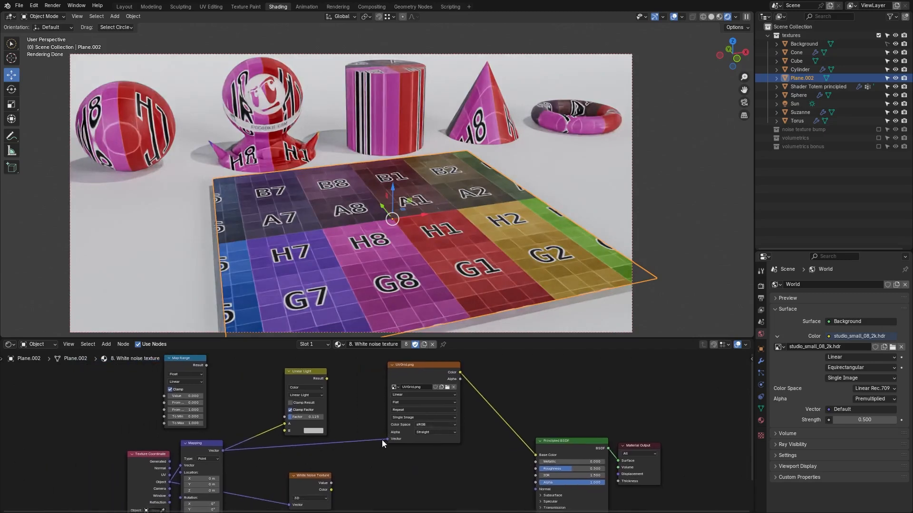
Step: Route the UVGrid.png node's vector through the Linear Light node instead of Mapping, with the White Noise Texture's color as its B input
left_click_drag(386, 440, 367, 444)
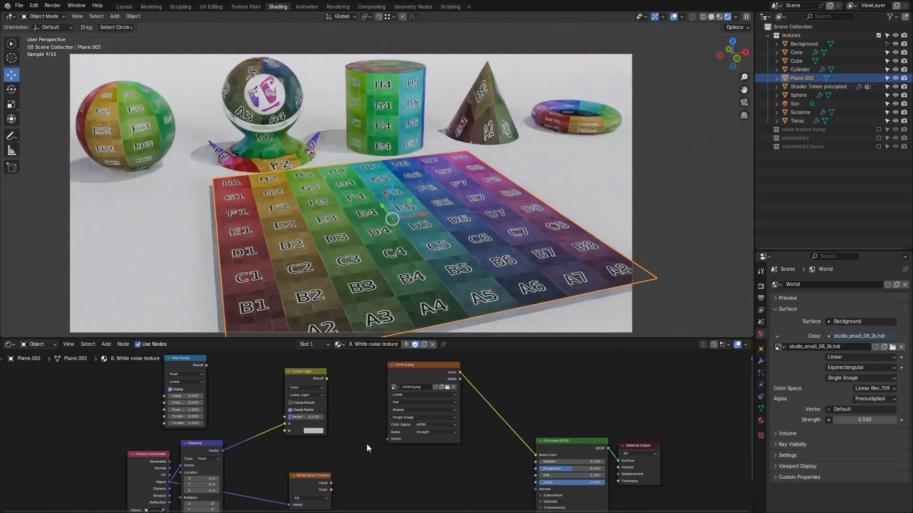
middle_click_drag(332, 454, 387, 450)
left_click_drag(376, 481, 323, 475)
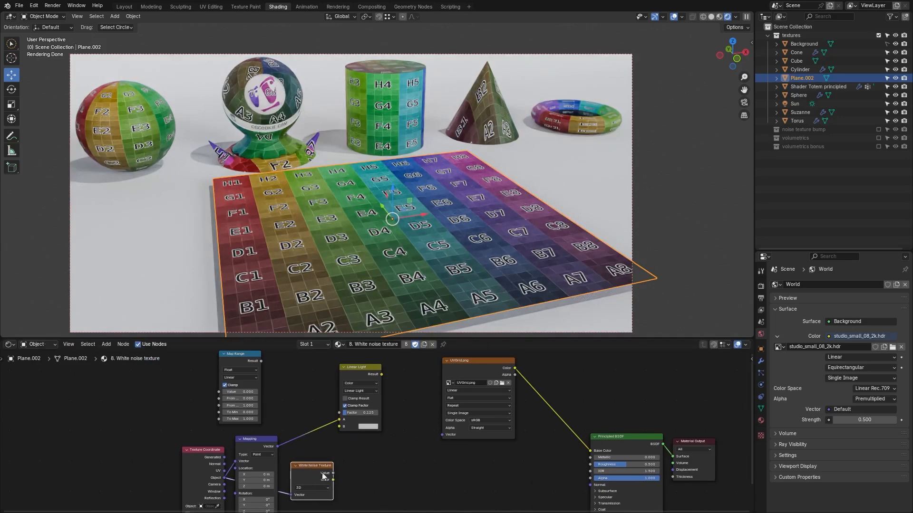
middle_click_drag(342, 430, 376, 412, "ctrl")
left_click_drag(375, 376, 458, 445)
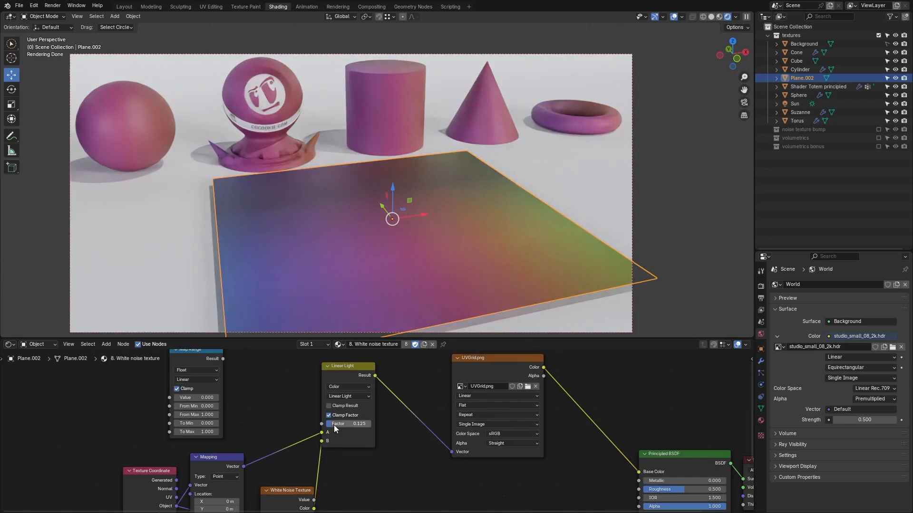
Step: Set the Linear Light node's factor to 0.325 to adjust the white noise blur
scroll(332, 424, "up", 3)
mouse_move(333, 421)
left_mouse_down()
mouse_move(361, 421)
mouse_move(318, 418)
left_mouse_up()
scroll(318, 419, "down", 4)
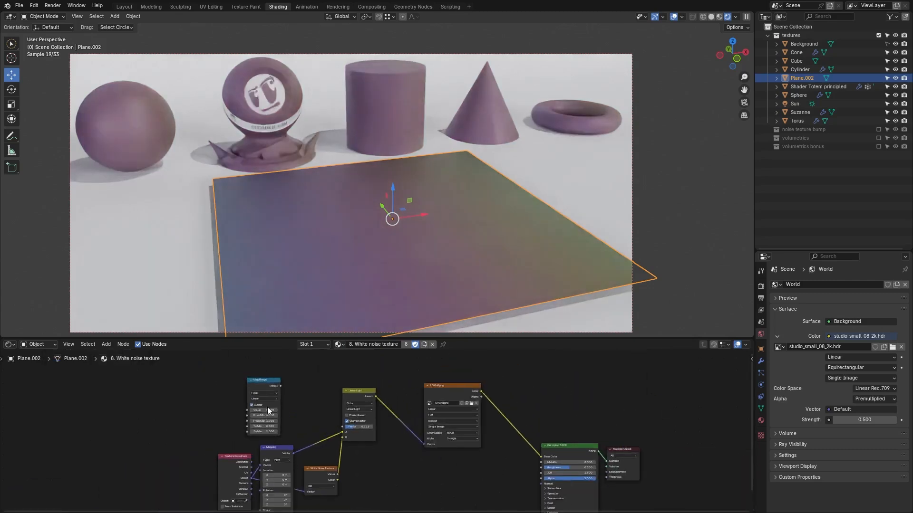
Step: Move the Map Range node closer to the Linear Light node and connect its result to the Linear Light factor
scroll(269, 404, "up", 3)
middle_click_drag(160, 361, 175, 400)
left_click_drag(184, 380, 251, 382)
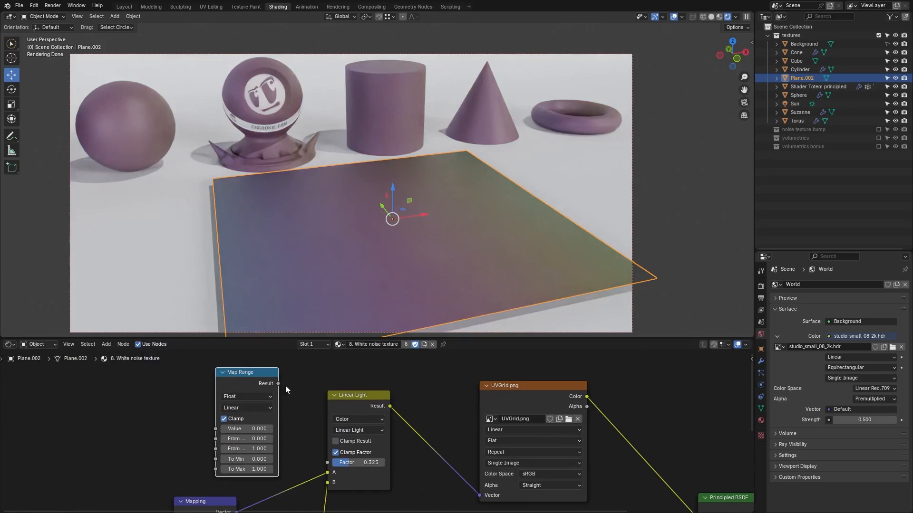
left_click_drag(279, 384, 328, 462)
Step: Set the Map Range node's To Max to 0.300 and adjust its Value
left_click(243, 470)
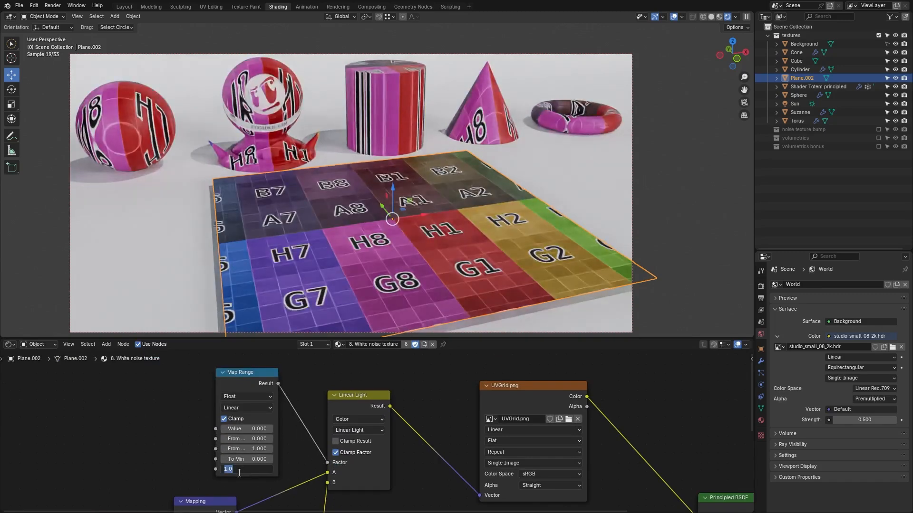
key("Return")
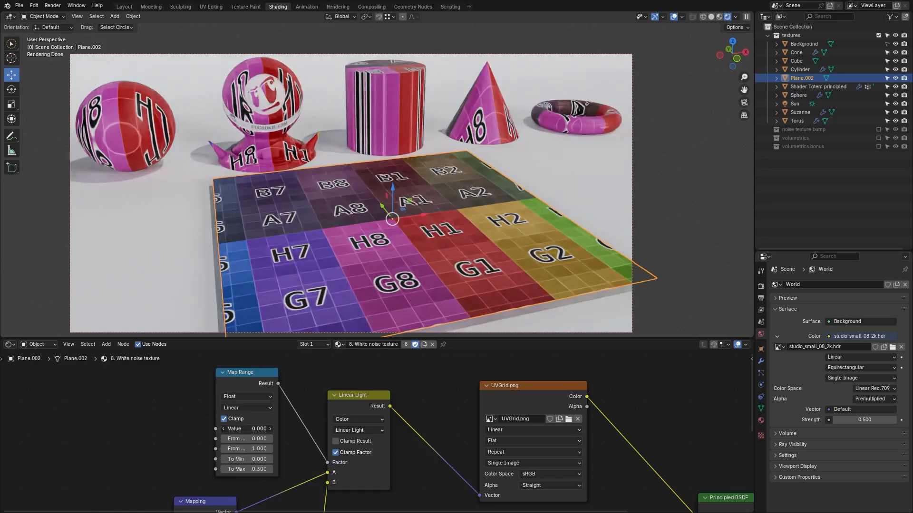
left_click_drag(243, 429, 229, 429)
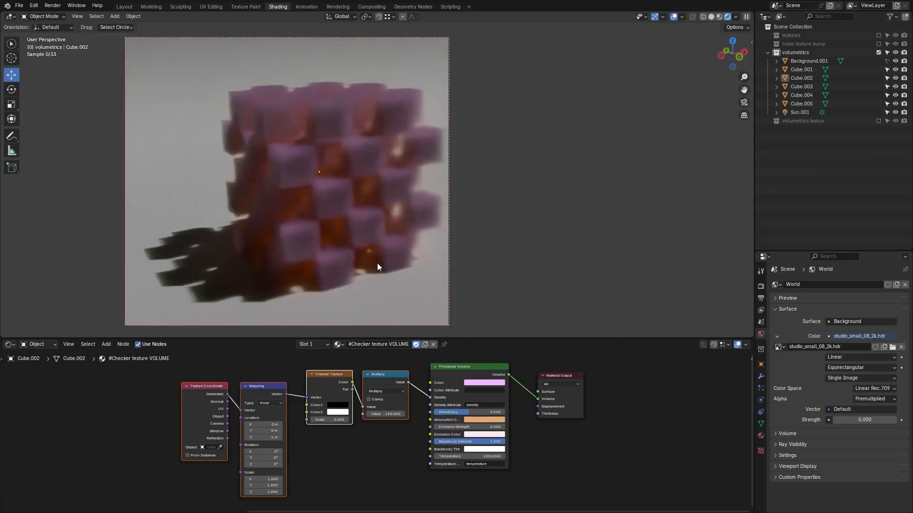
Step: View the row of volumetric cubes together inside a wide render region
scroll(377, 264, "down", 2)
scroll(377, 264, "down", 2)
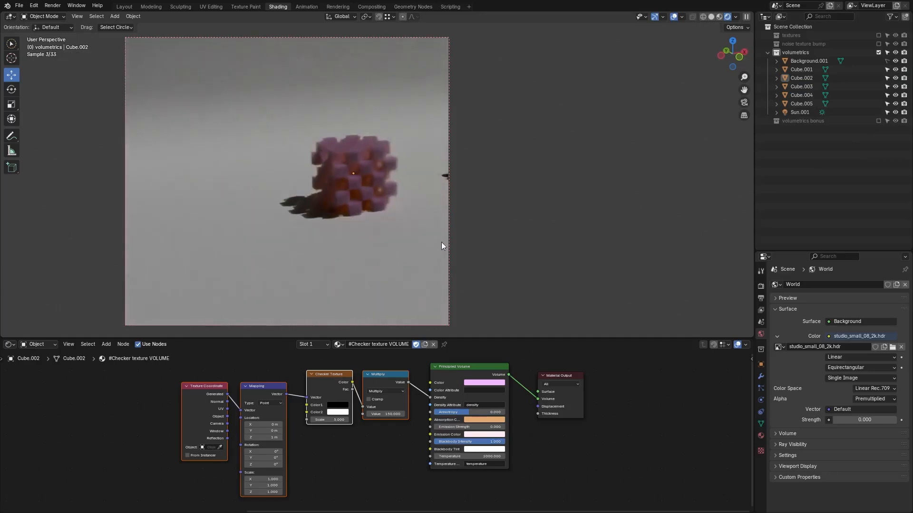
middle_click_drag(442, 247, 371, 255, "shift")
key("ctrl+b")
left_click_drag(152, 66, 698, 266)
scroll(634, 239, "down", 2)
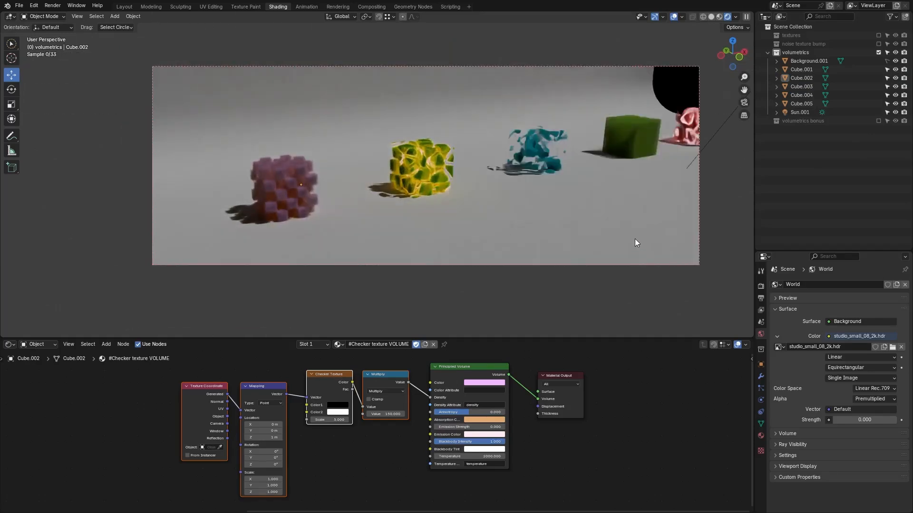
scroll(575, 242, "up", 1)
scroll(583, 243, "down", 2)
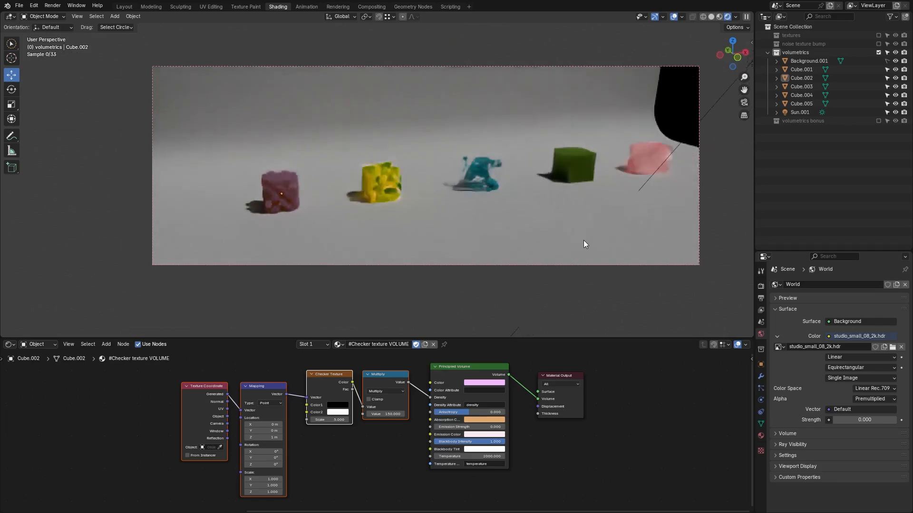
middle_click_drag(413, 231, 450, 204)
Step: Limit the render region to the checker volume cube and shift the Multiply node slightly toward Principled Volume
scroll(455, 227, "up", 5)
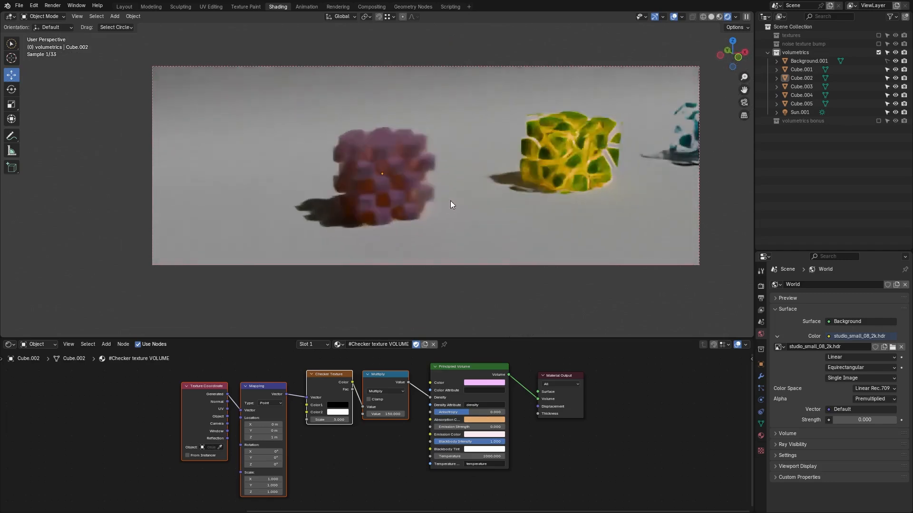
key("ctrl+b")
left_click_drag(265, 92, 479, 258)
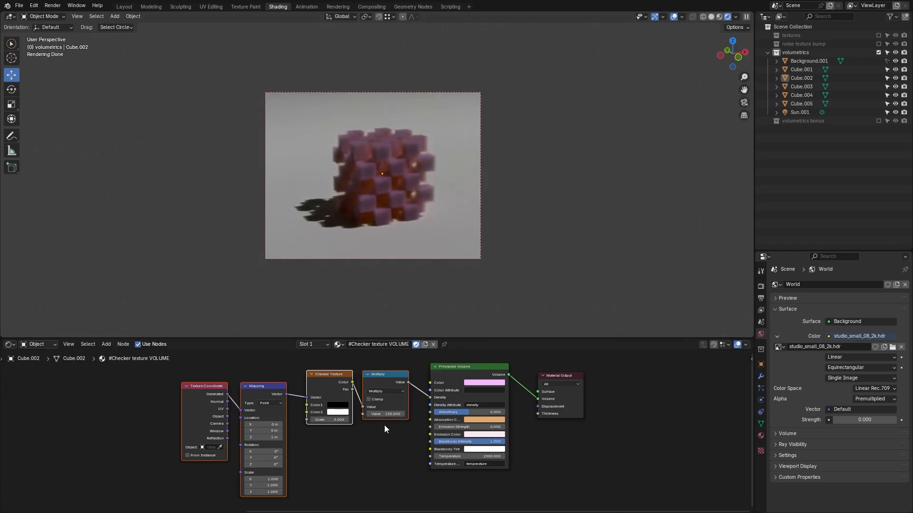
scroll(405, 240, "up", 1)
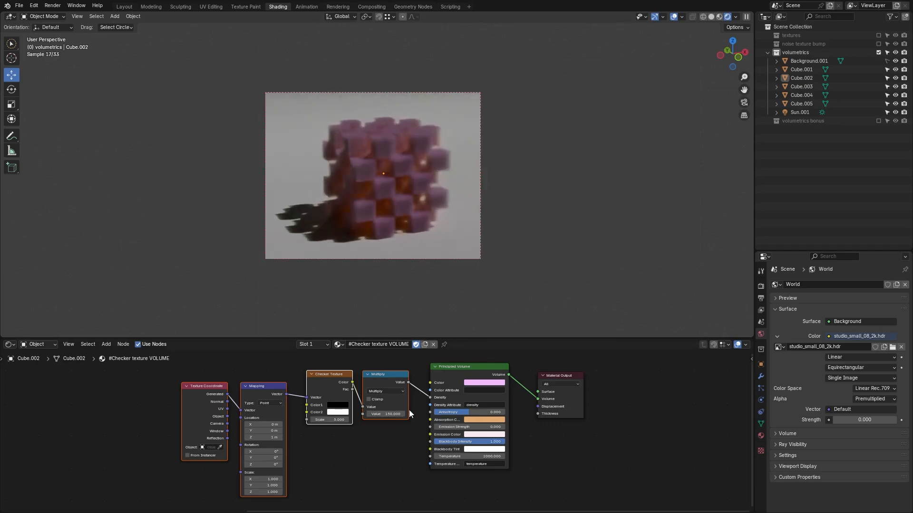
mouse_move(382, 375)
left_mouse_down()
mouse_move(392, 385)
mouse_move(390, 378)
left_mouse_up()
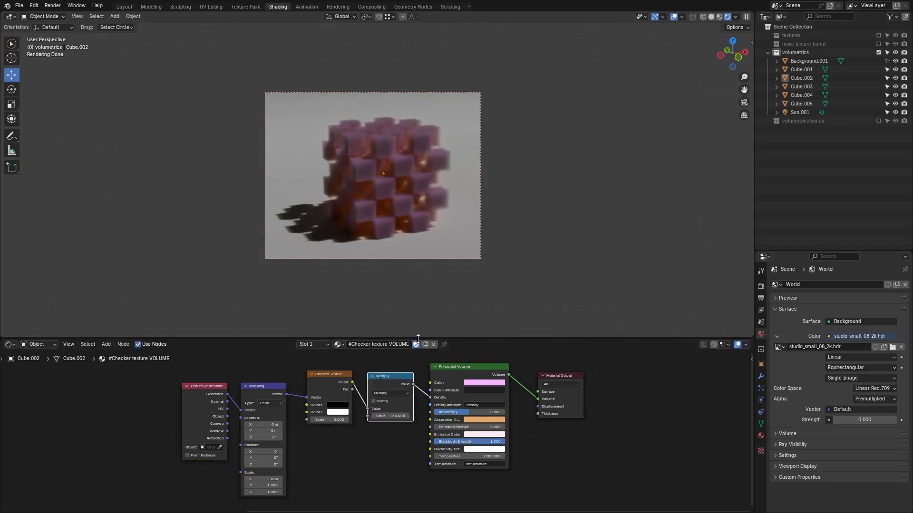
Step: Make the 3D viewport taller and draw a larger render region around the checker volume cube
left_click_drag(418, 340, 420, 358)
scroll(396, 300, "up", 3)
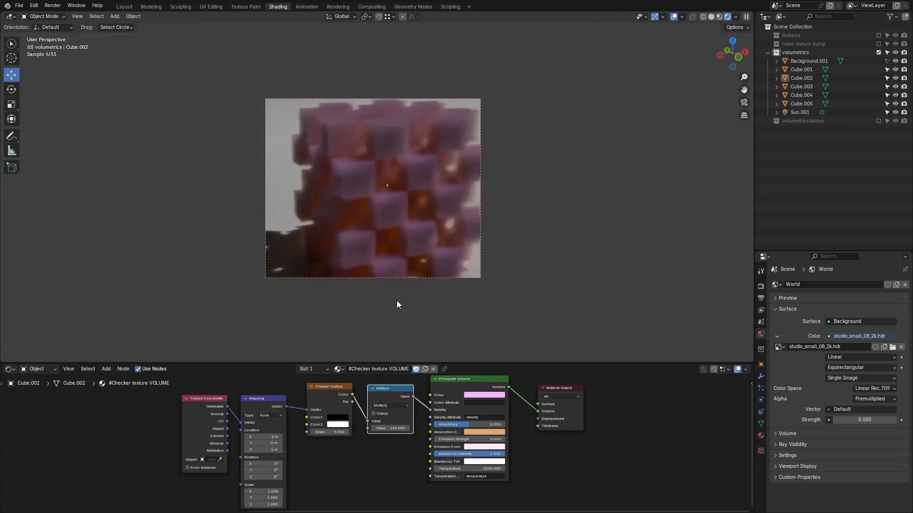
scroll(397, 301, "down", 3)
key("ctrl+b")
left_click_drag(155, 29, 564, 347)
scroll(436, 274, "up", 5)
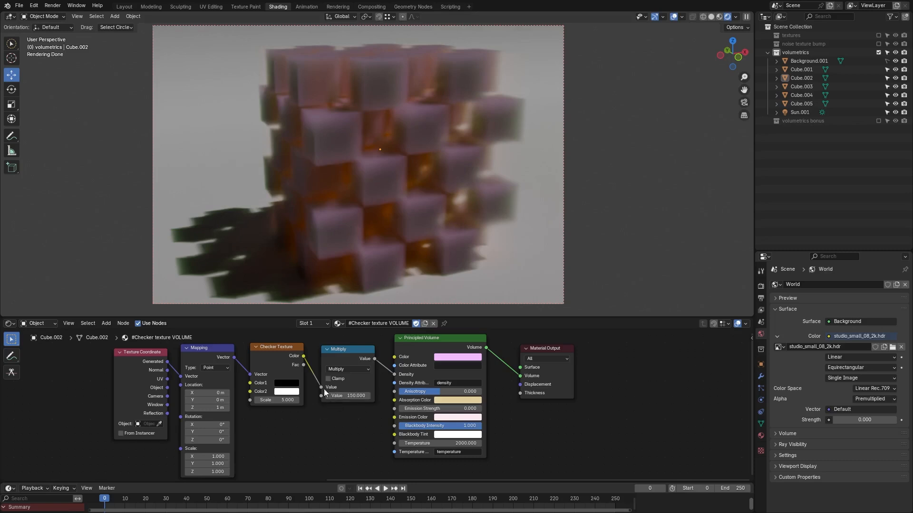
Step: Preview the Checker Texture on the cube's surface, and disconnect the preview link from the Material Output's surface
left_click_drag(432, 431, 480, 431)
left_click(275, 350, "ctrl+shift")
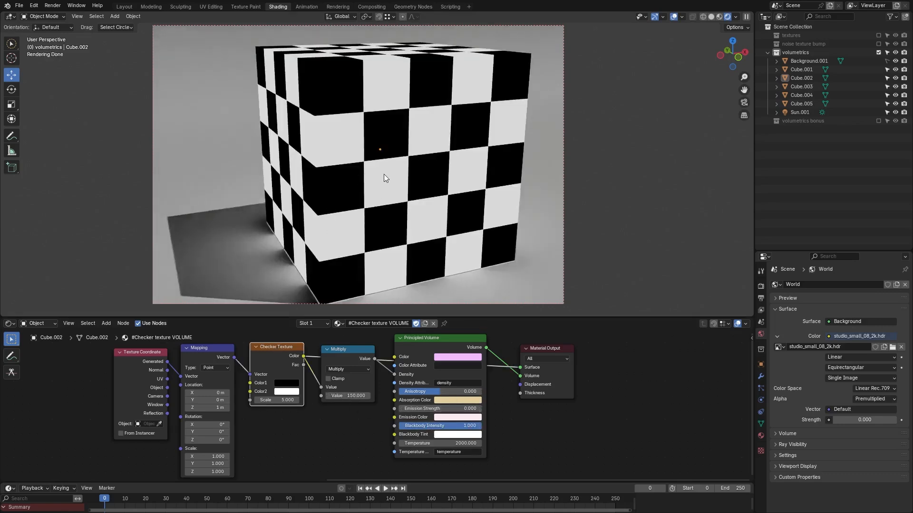
left_click_drag(520, 370, 511, 419)
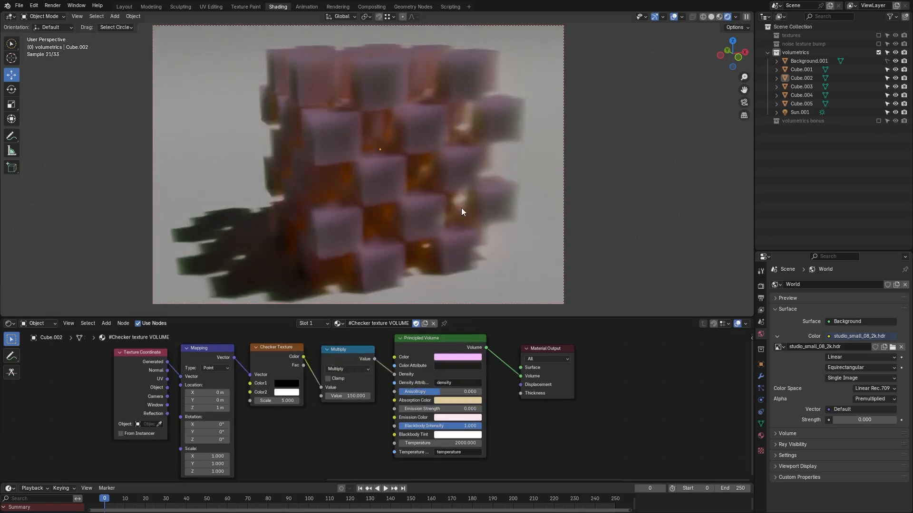
Step: Select the Voronoi volume cube and play its animation, stopping at frame 95
scroll(461, 208, "down", 2)
middle_click_drag(575, 169, 241, 221, "shift")
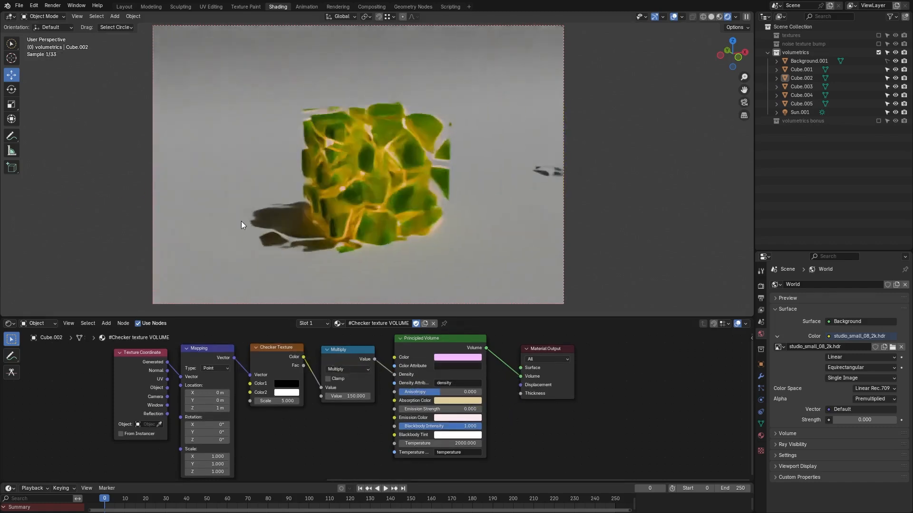
left_click(349, 195)
scroll(387, 374, "down", 1)
middle_click_drag(353, 372, 404, 401)
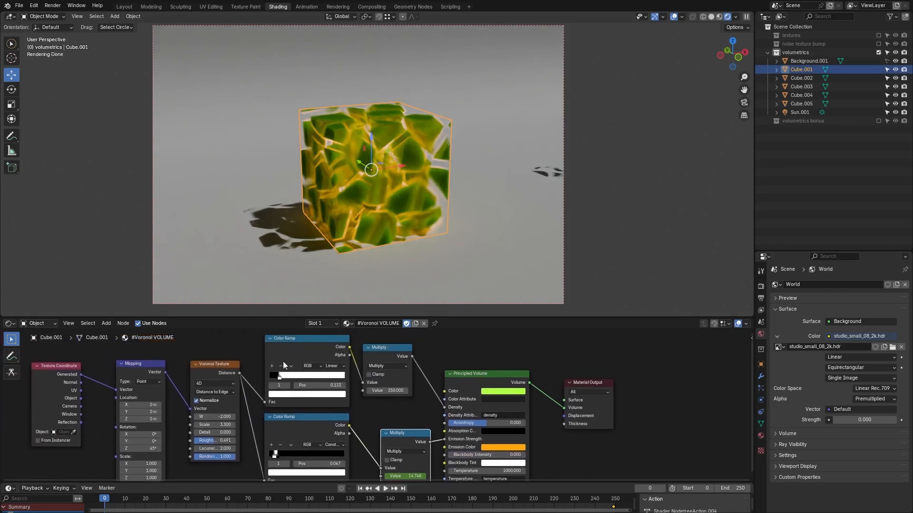
middle_click_drag(308, 472, 304, 446)
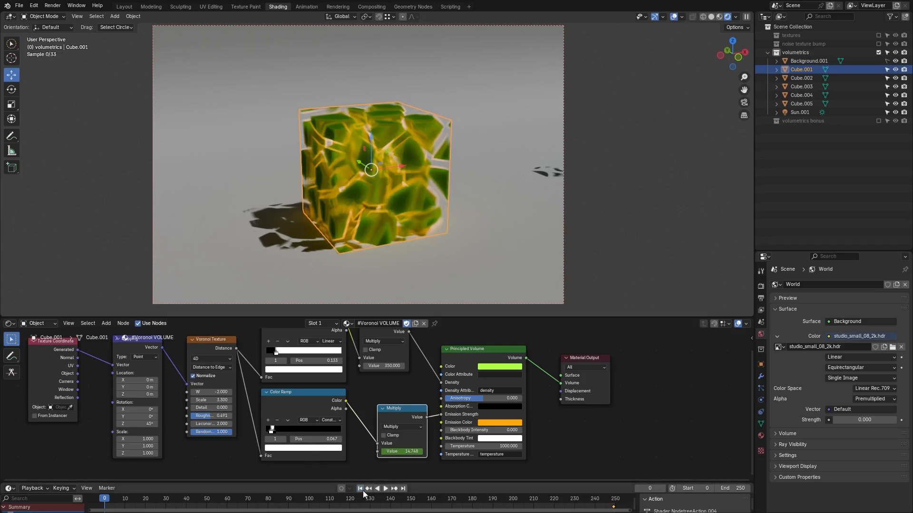
left_click(385, 493)
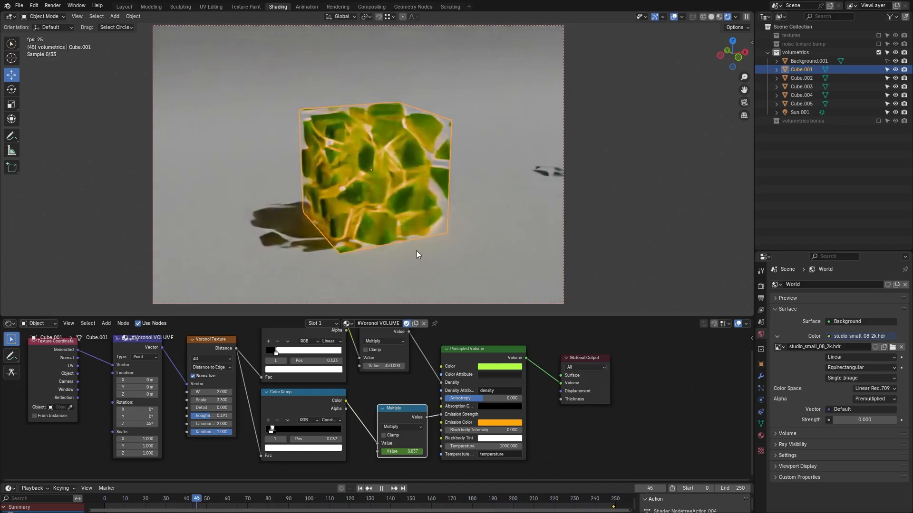
left_click(382, 489)
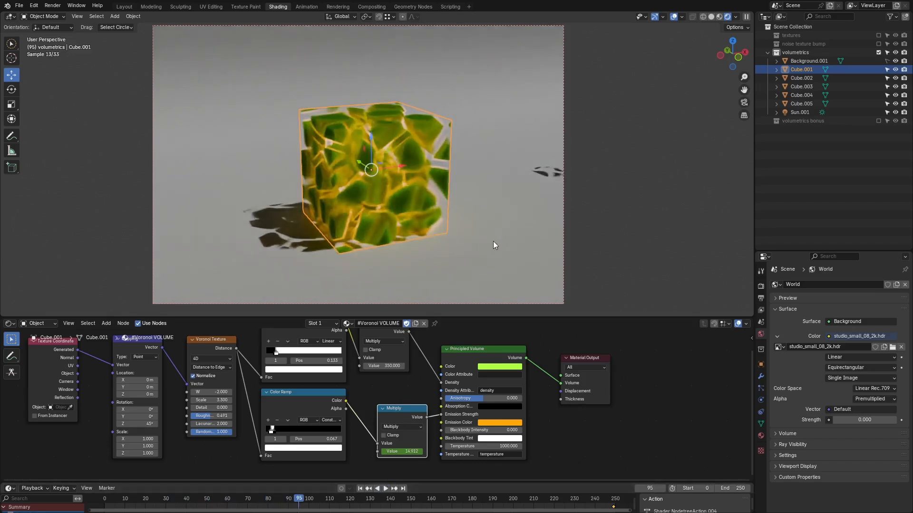
Step: Select the teal noise volume cube to show its nodes and set the Noise Texture's W to 2.760
middle_click_drag(557, 202, 287, 242, "shift")
left_click(425, 170)
middle_click_drag(426, 173, 414, 214, "shift")
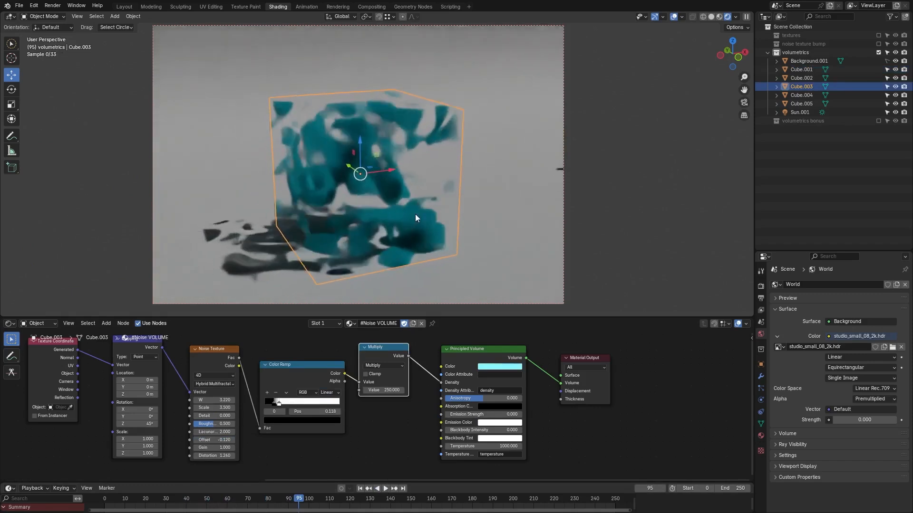
left_click(551, 243)
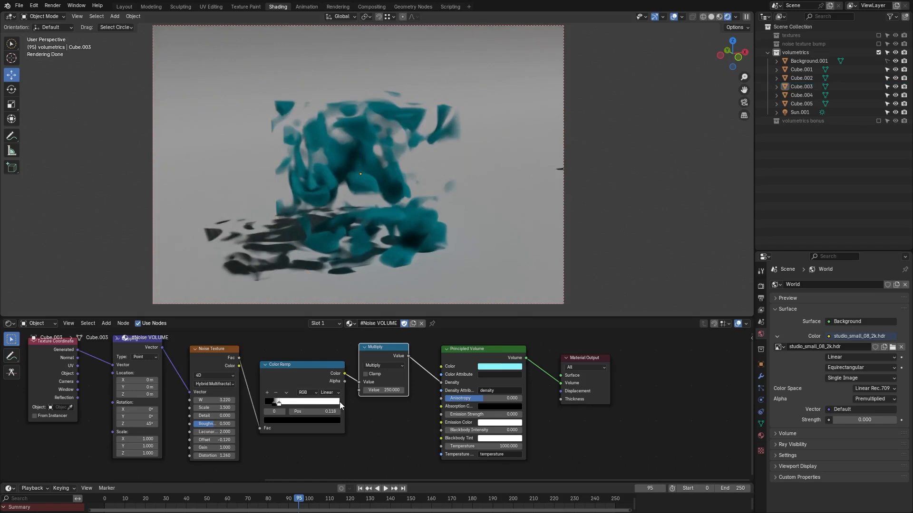
middle_click_drag(363, 403, 387, 407)
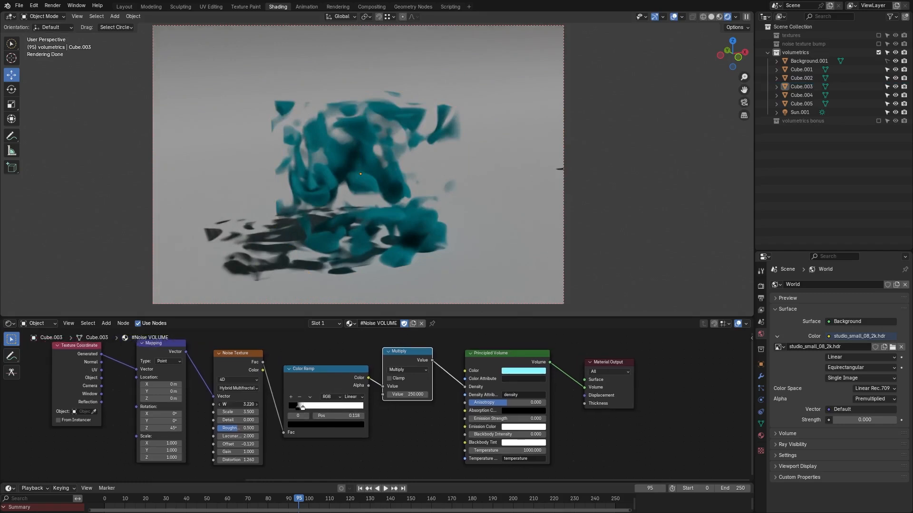
mouse_move(238, 404)
left_mouse_down()
mouse_move(278, 404)
mouse_move(215, 404)
mouse_move(249, 393)
left_mouse_up()
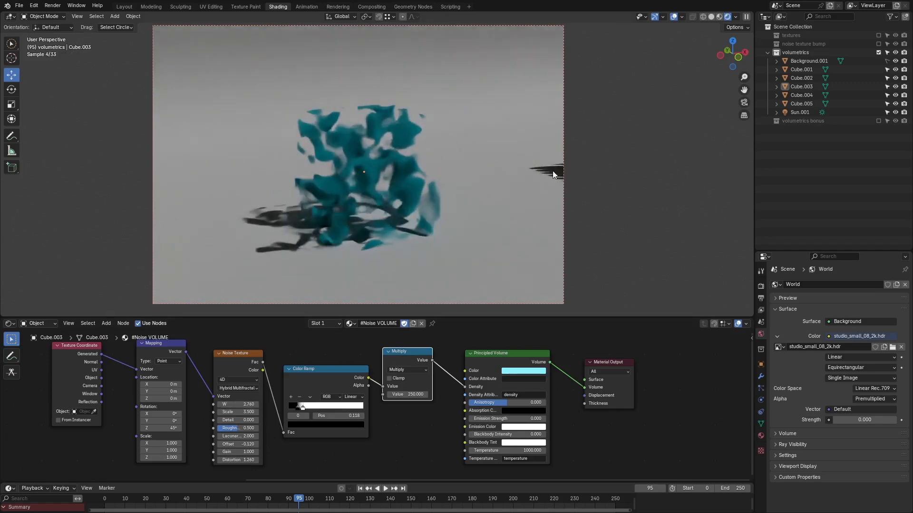
Step: Select the green wave volume cube and adjust its Wave Texture's distortion
middle_click_drag(552, 170, 145, 237, "shift")
key("KP_Decimal")
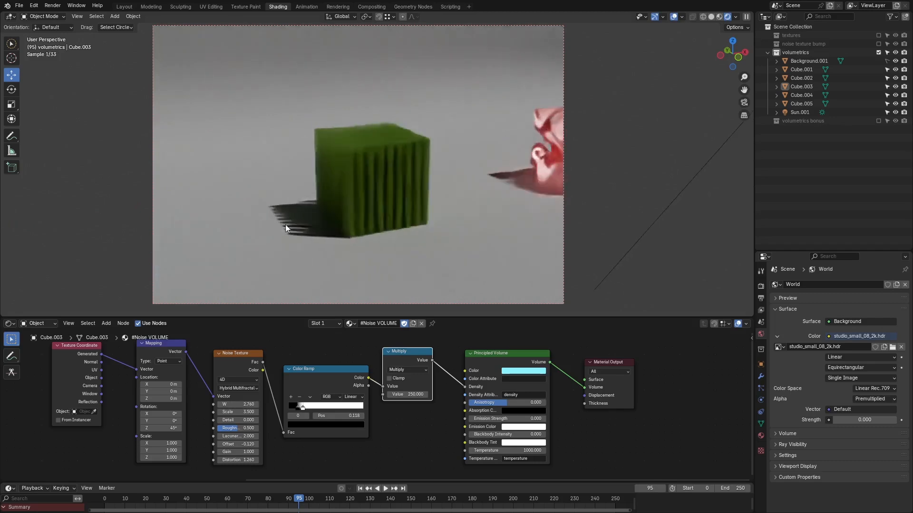
middle_click_drag(432, 233, 386, 188)
left_click(330, 235)
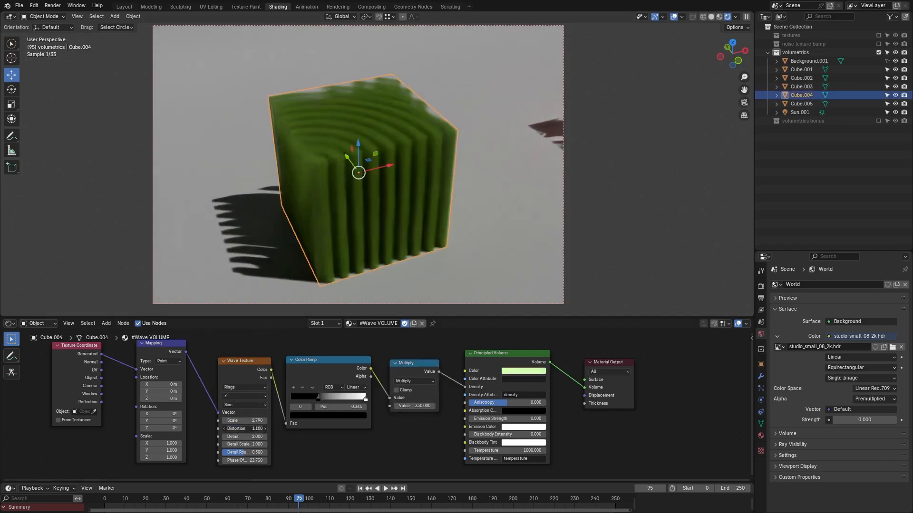
mouse_move(245, 429)
left_mouse_down()
mouse_move(273, 428)
mouse_move(243, 428)
left_mouse_up()
Step: Select the pink volume cube, Cube.005, and frame it to inspect its volume and node setup
middle_click_drag(497, 135, 637, 214, "shift")
middle_click_drag(699, 165, 372, 145, "shift")
left_click(399, 125)
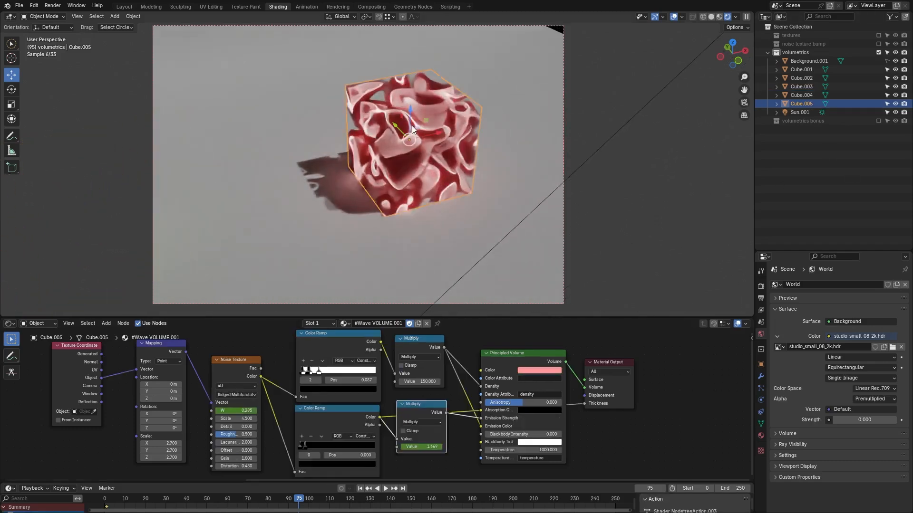
key("KP_Decimal")
scroll(430, 174, "down", 4)
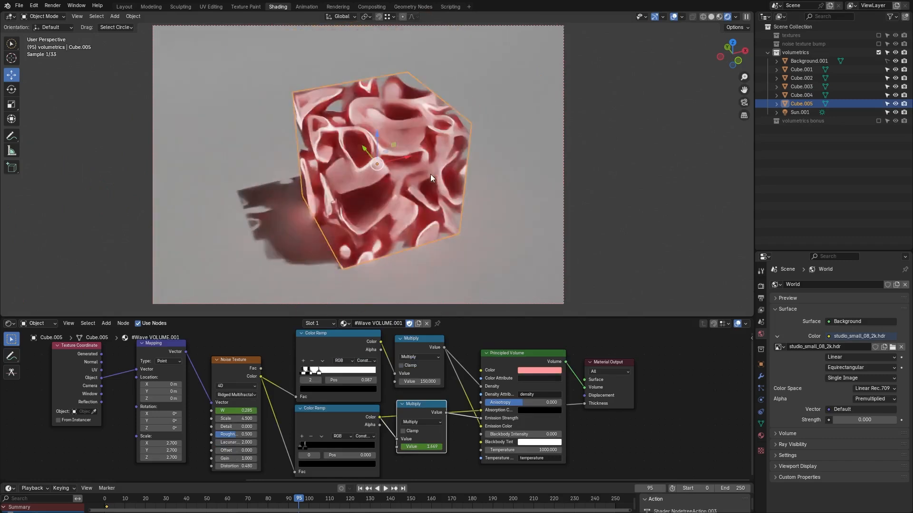
middle_click_drag(430, 174, 413, 165)
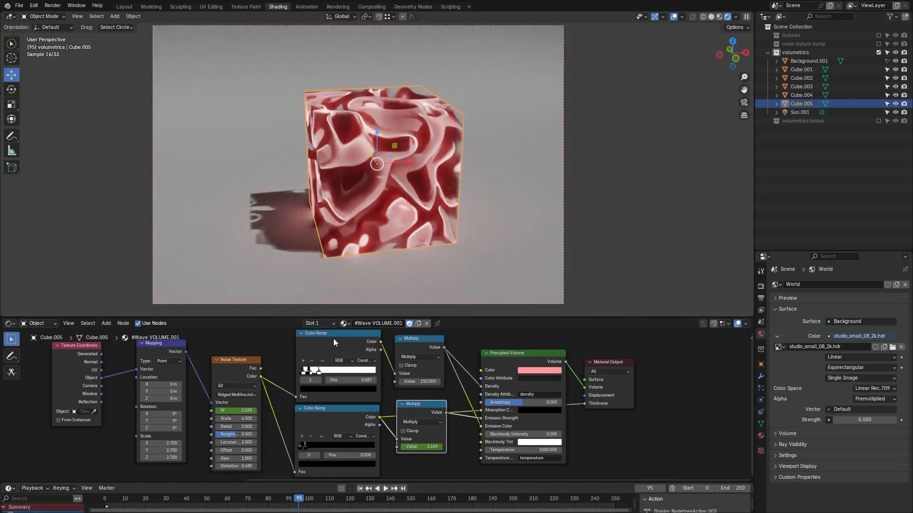
Step: Select the lower Color Ramp node of the pink cube's material and return the timeline to frame 0
left_click(325, 410)
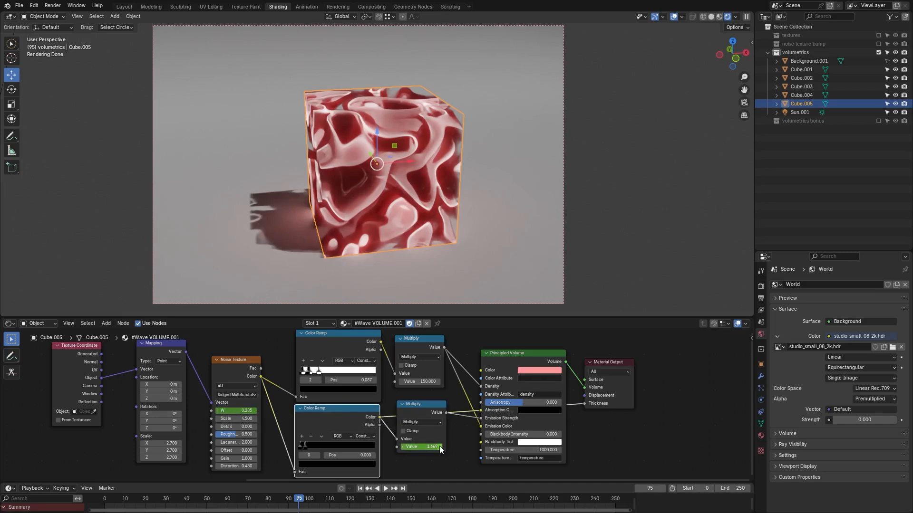
left_click_drag(289, 498, 105, 499)
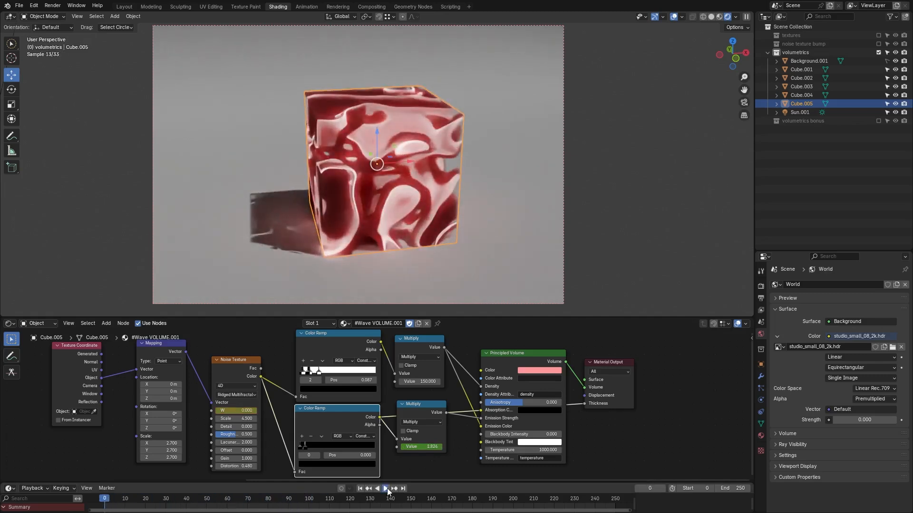
Step: Play the timeline animation to preview the pink cube's animated volume
left_click(386, 489)
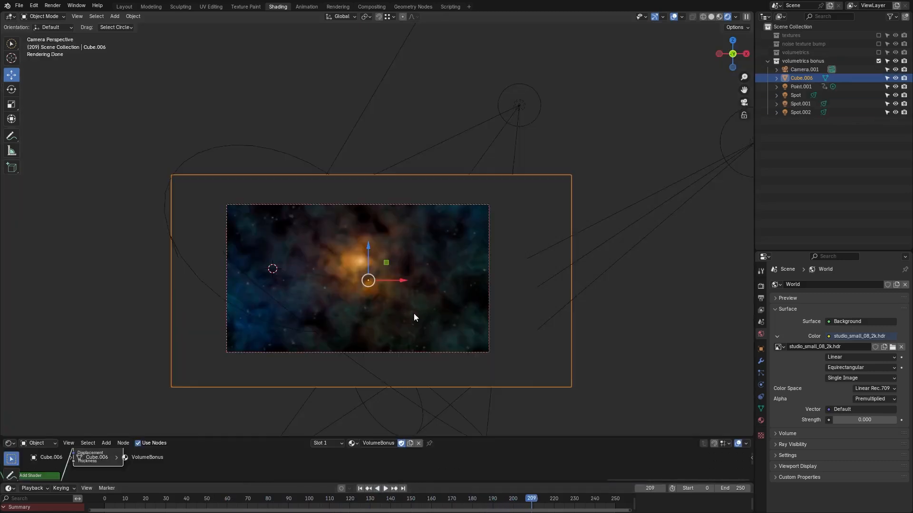
Step: Enlarge the shader editor area and examine the nebula render and the VolumeBonus node setup of Cube.006
scroll(266, 464, "down", 3)
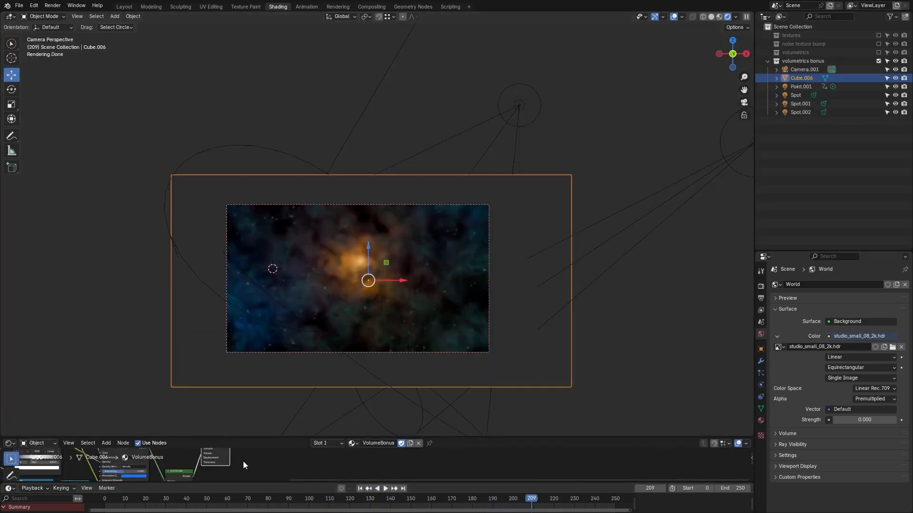
left_click_drag(249, 437, 249, 411)
middle_click_drag(208, 452, 498, 452)
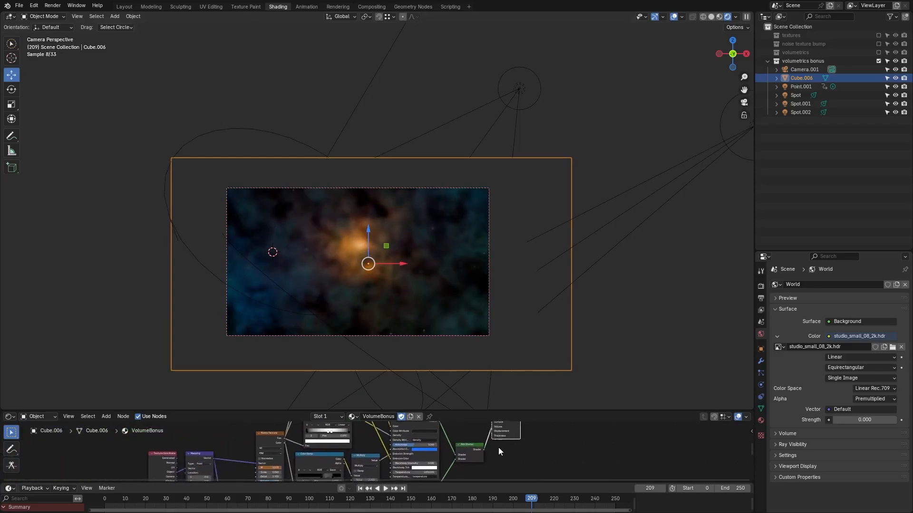
left_click_drag(418, 410, 418, 363)
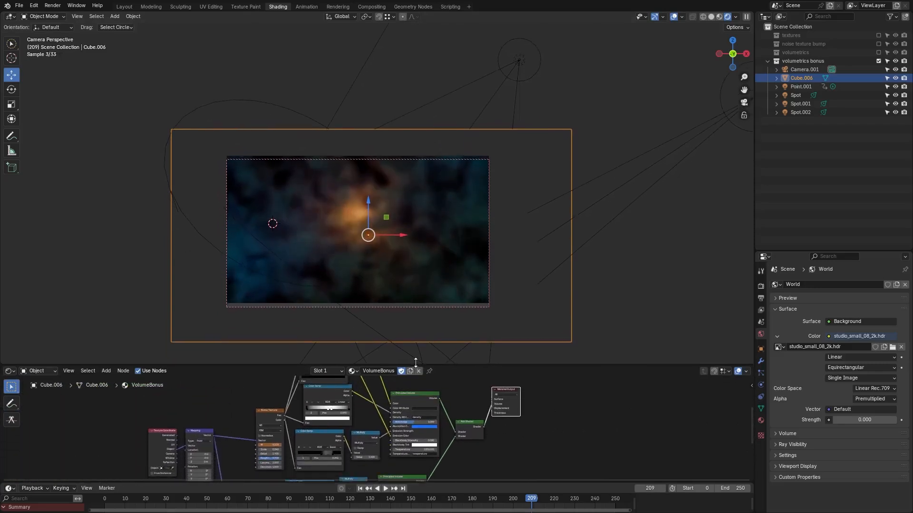
scroll(412, 243, "up", 2)
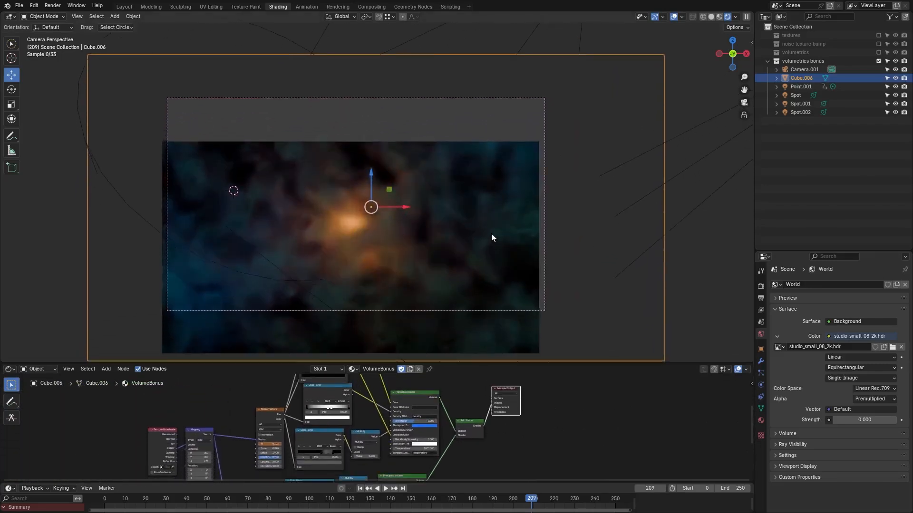
scroll(491, 233, "up", 3)
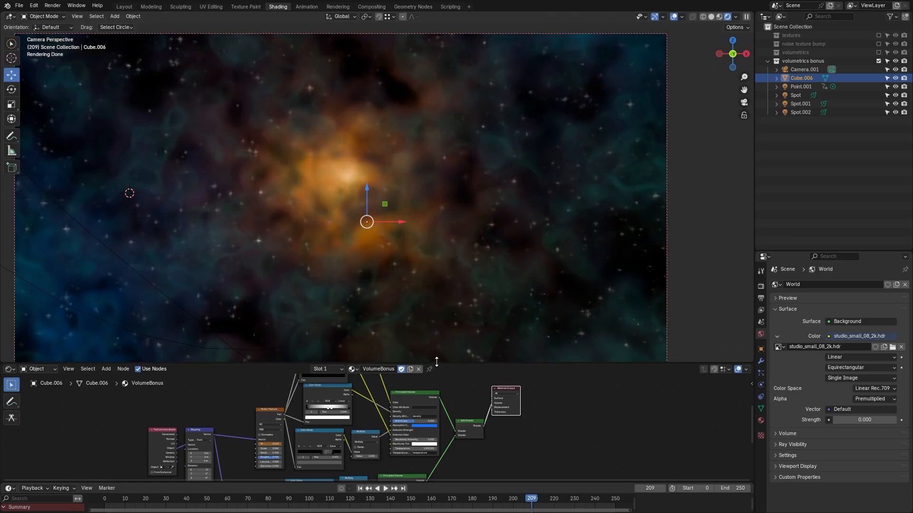
left_click_drag(436, 361, 437, 331)
mouse_move(429, 377)
middle_mouse_down()
mouse_move(419, 356)
mouse_move(418, 446)
mouse_move(417, 399)
mouse_move(404, 381)
mouse_move(435, 381)
middle_mouse_up()
scroll(417, 399, "up", 3)
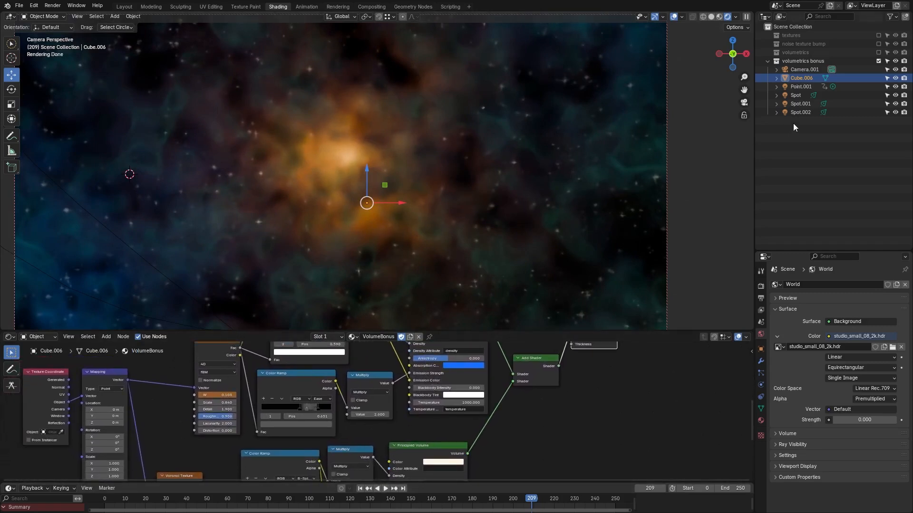
Step: Select the point light Point.001 and move it about -2.74 m along X and -1.02 m along Z within the nebula
left_click(800, 87)
key("g")
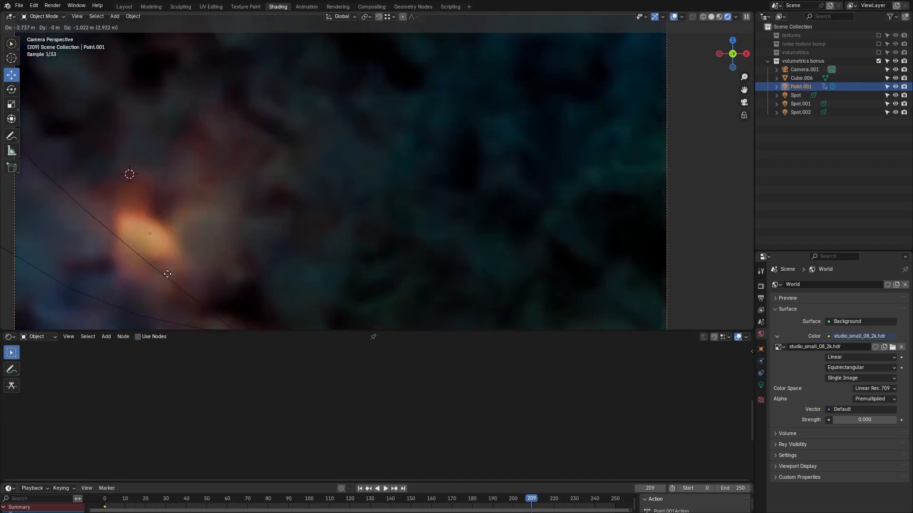
left_click(167, 274)
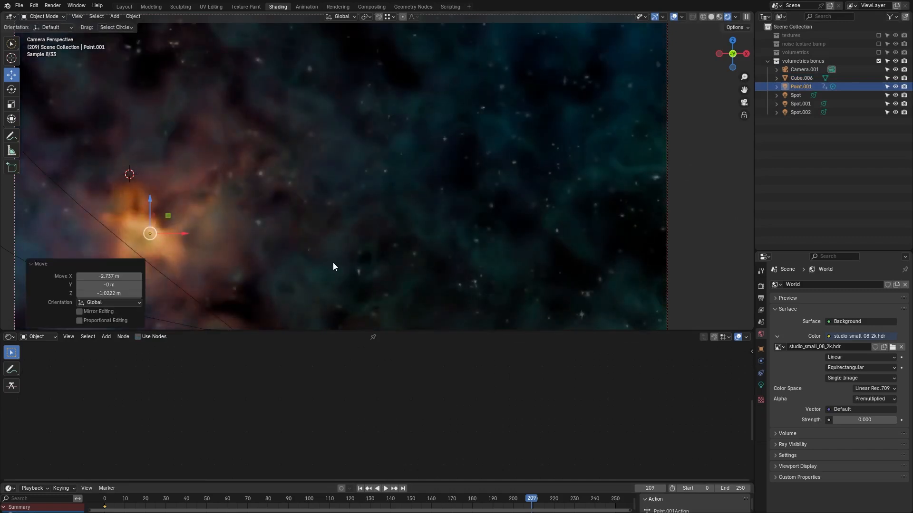
scroll(333, 264, "down", 2)
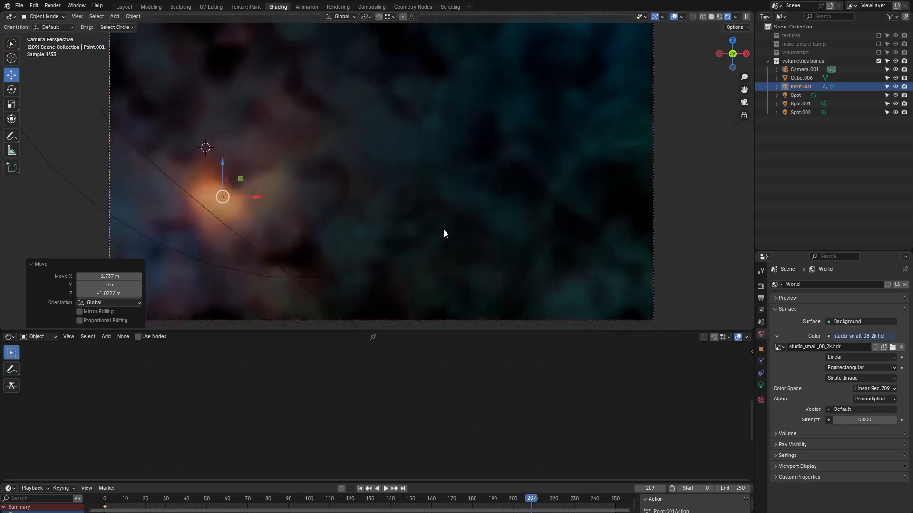